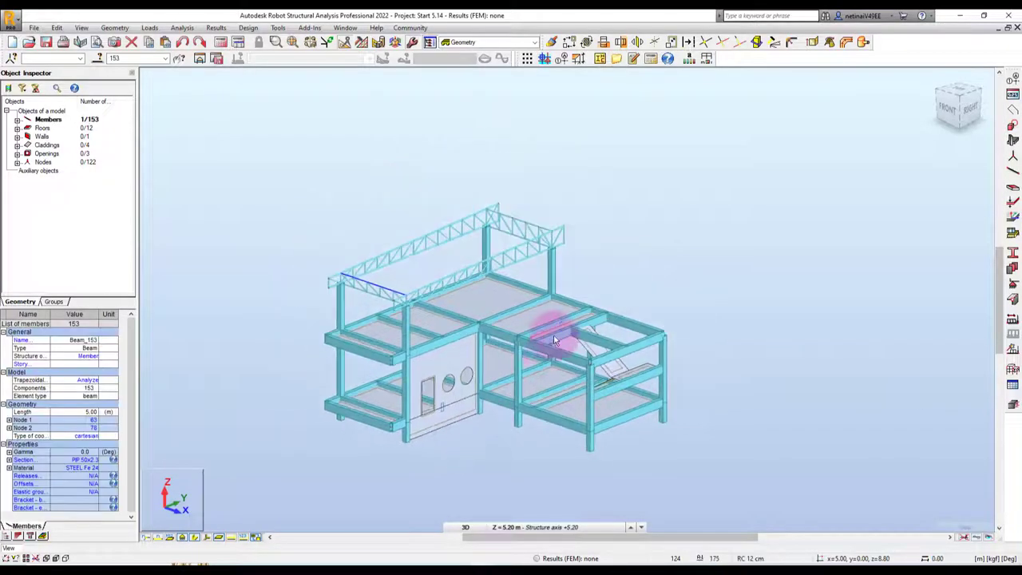
# In front elevation, delete only the selected roof truss members, leaving the column stubs
pyautogui.scroll(2, 490, 285)
pyautogui.moveTo(633, 279)
pyautogui.mouseDown(button='middle')
pyautogui.moveTo(671, 269)
pyautogui.moveTo(708, 282)
pyautogui.moveTo(751, 254)
pyautogui.moveTo(725, 255)
pyautogui.moveTo(734, 249)
pyautogui.mouseUp(button='middle')
pyautogui.click(730, 254)
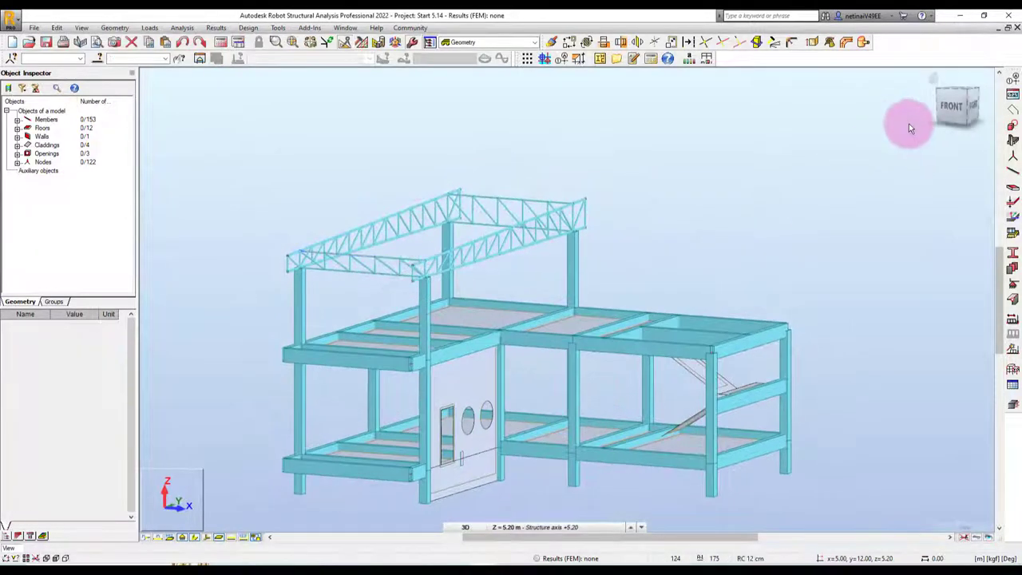
pyautogui.click(956, 108)
pyautogui.moveTo(247, 210); pyautogui.dragTo(455, 298)
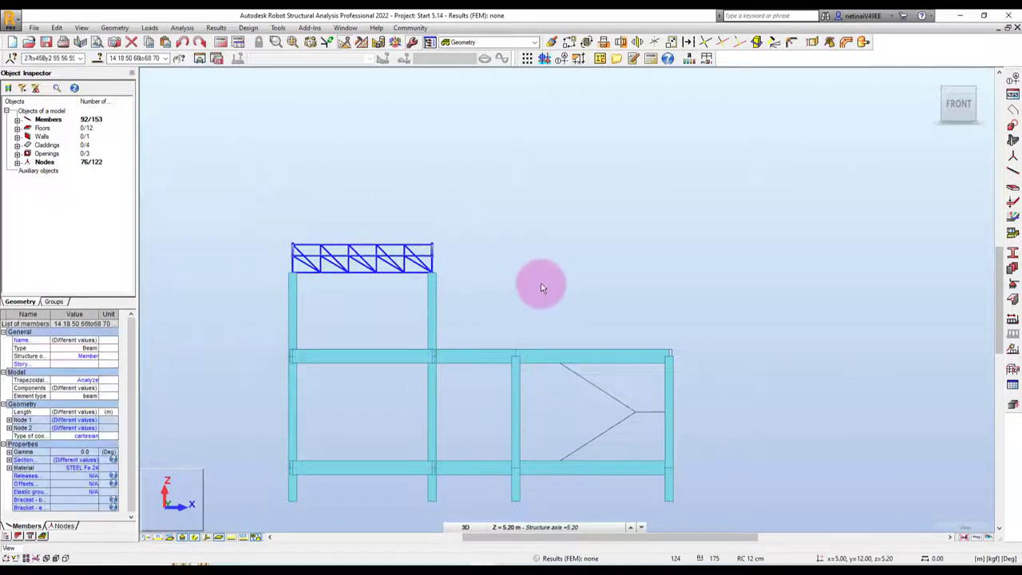
pyautogui.press('Delete')
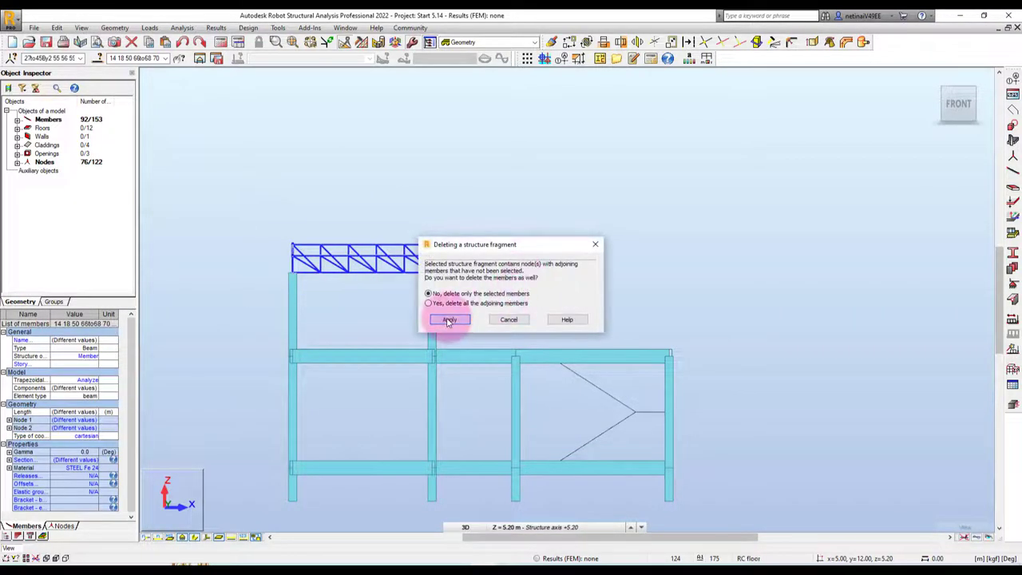
pyautogui.click(448, 320)
pyautogui.moveTo(600, 279)
pyautogui.keyDown('shift'); pyautogui.mouseDown(button='middle')
pyautogui.moveTo(684, 221)
pyautogui.moveTo(676, 269)
pyautogui.mouseUp(button='middle'); pyautogui.keyUp('shift')
pyautogui.keyDown('shift'); pyautogui.moveTo(793, 283); pyautogui.dragTo(842, 227, button='middle'); pyautogui.keyUp('shift')
# Copy the four selected columns 4 m upward on top of the existing ones
pyautogui.click(948, 110)
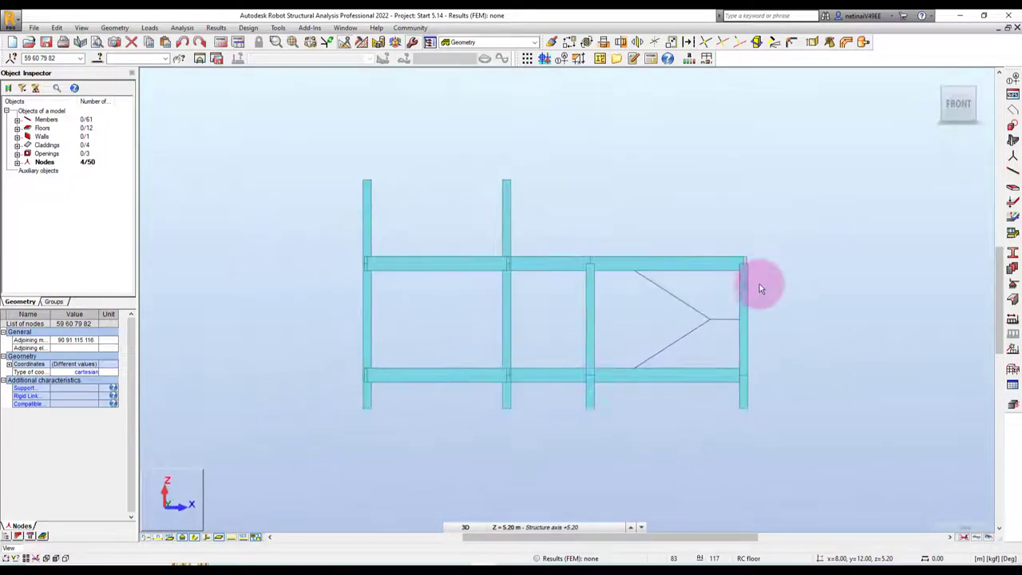
pyautogui.click(741, 351)
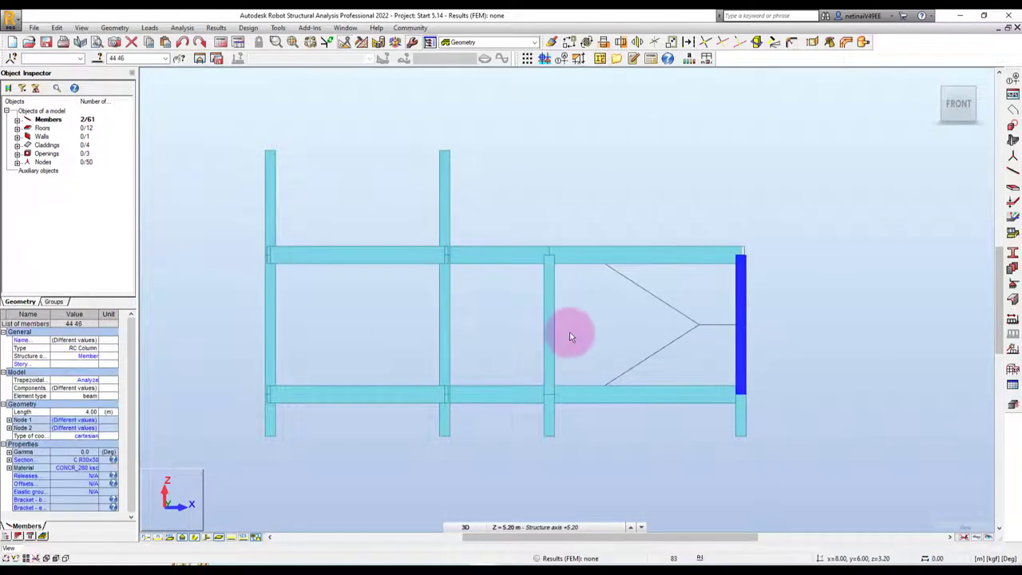
pyautogui.keyDown('ctrl'); pyautogui.click(542, 325); pyautogui.keyUp('ctrl')
pyautogui.scroll(-3, 591, 292)
pyautogui.keyDown('shift'); pyautogui.moveTo(803, 287); pyautogui.dragTo(788, 308, button='middle'); pyautogui.keyUp('shift')
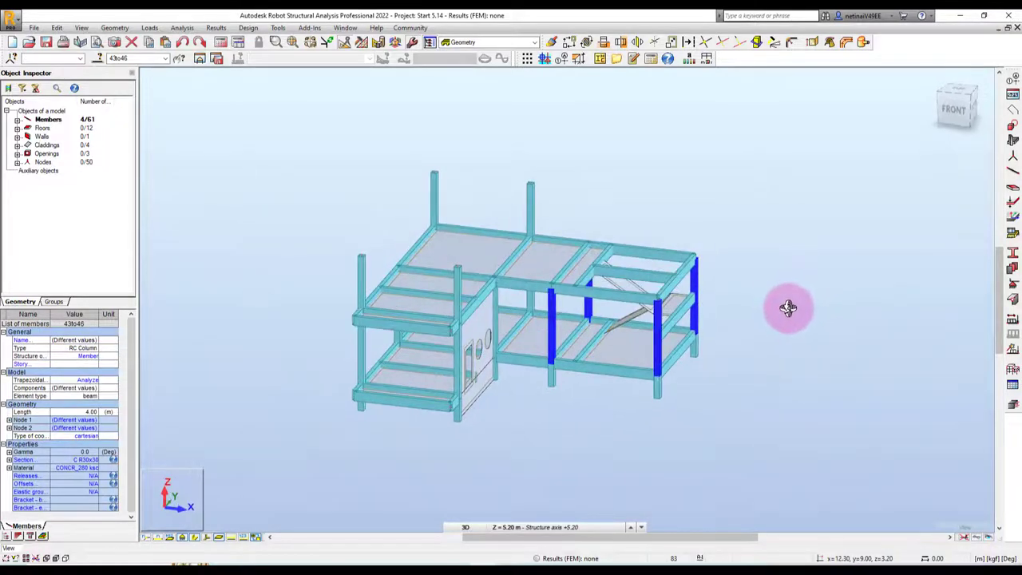
pyautogui.hotkey('ctrl', 't')
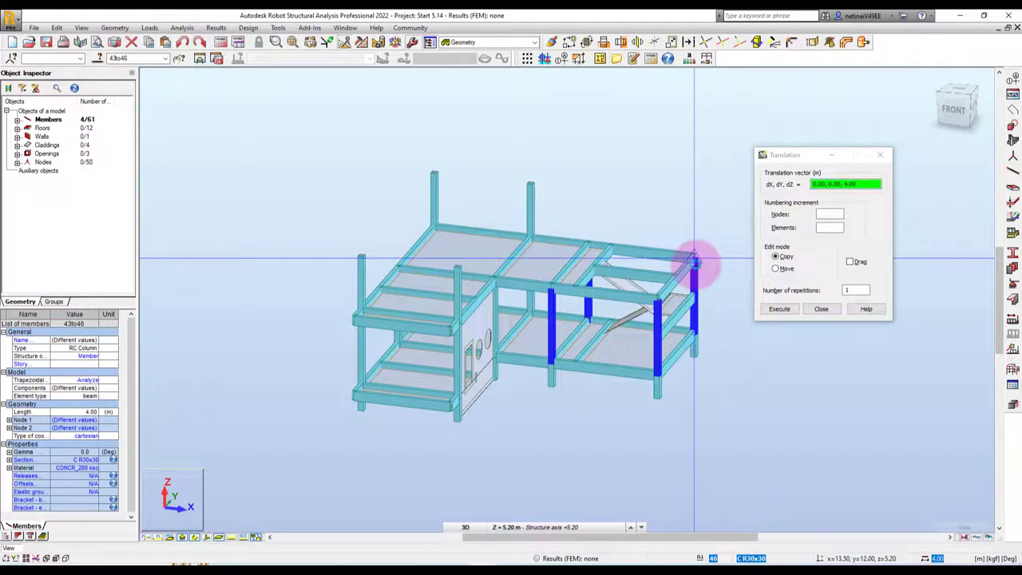
pyautogui.click(696, 271)
pyautogui.press('Escape')
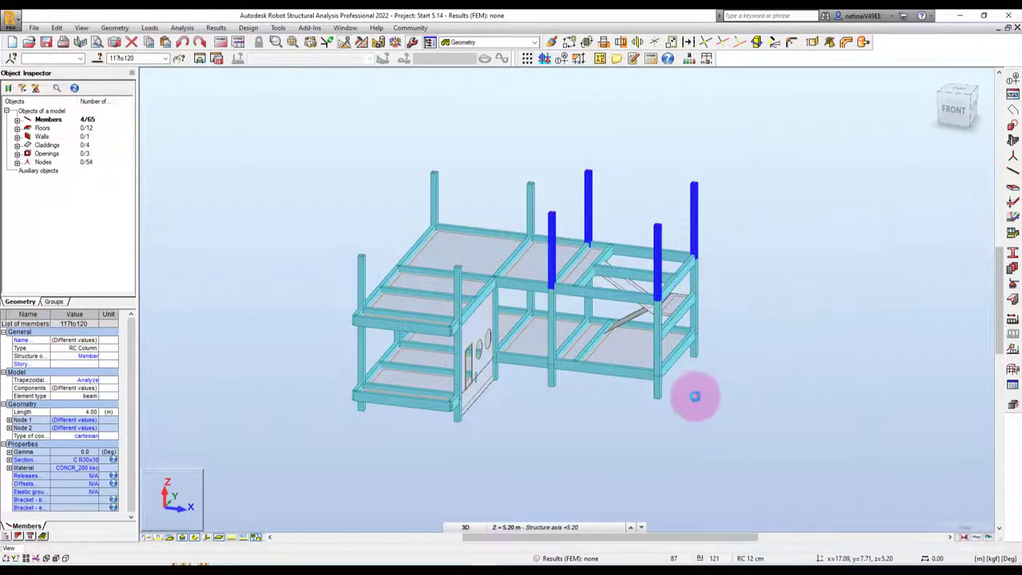
# Copy columns 38 and 41 upward as well, bringing the model to 67 members
pyautogui.scroll(3, 479, 335)
pyautogui.click(489, 294)
pyautogui.moveTo(561, 429)
pyautogui.keyDown('shift'); pyautogui.mouseDown(button='middle')
pyautogui.moveTo(667, 388)
pyautogui.moveTo(707, 388)
pyautogui.moveTo(520, 296)
pyautogui.mouseUp(button='middle'); pyautogui.keyUp('shift')
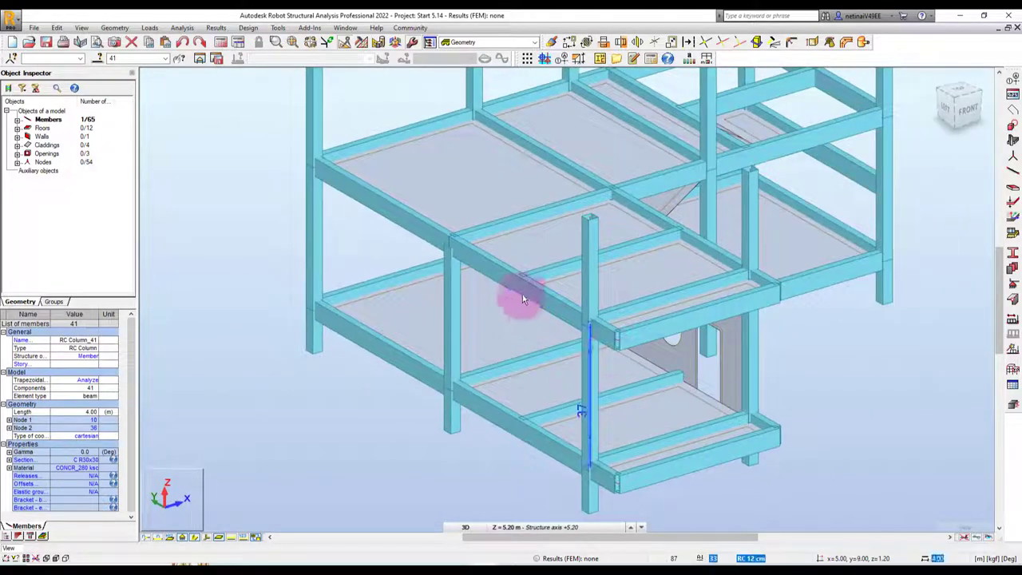
pyautogui.keyDown('ctrl'); pyautogui.click(457, 295); pyautogui.keyUp('ctrl')
pyautogui.scroll(-3, 727, 371)
pyautogui.keyDown('shift'); pyautogui.moveTo(727, 370); pyautogui.dragTo(678, 372, button='middle'); pyautogui.keyUp('shift')
pyautogui.scroll(3, 599, 401)
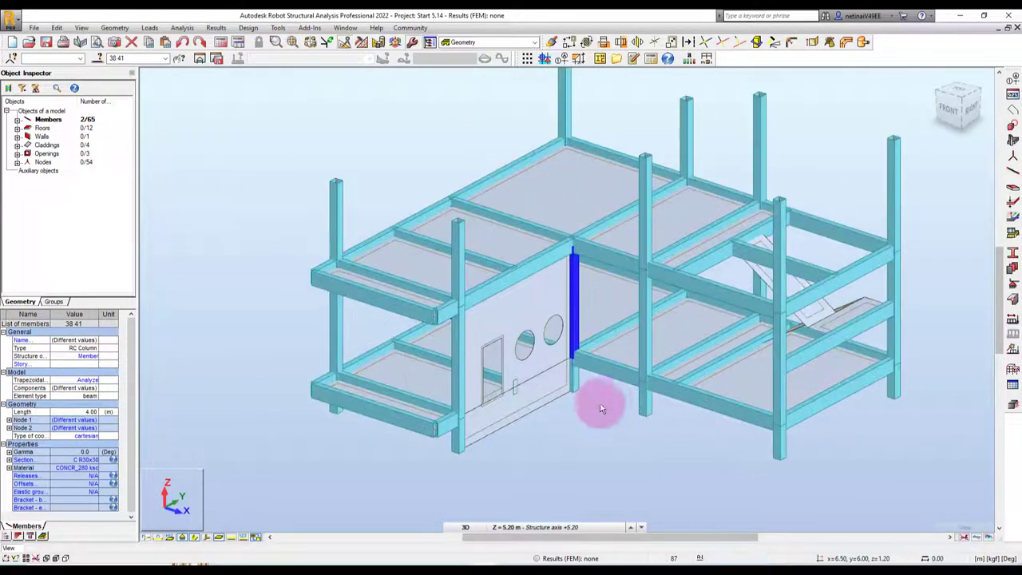
pyautogui.hotkey('ctrl', 'alt', 't')
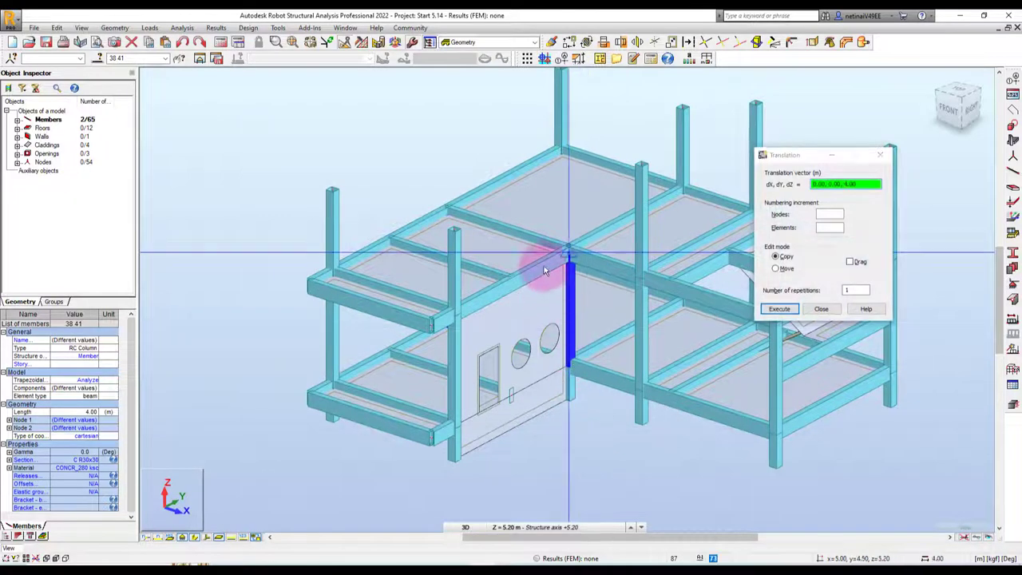
pyautogui.press('Return')
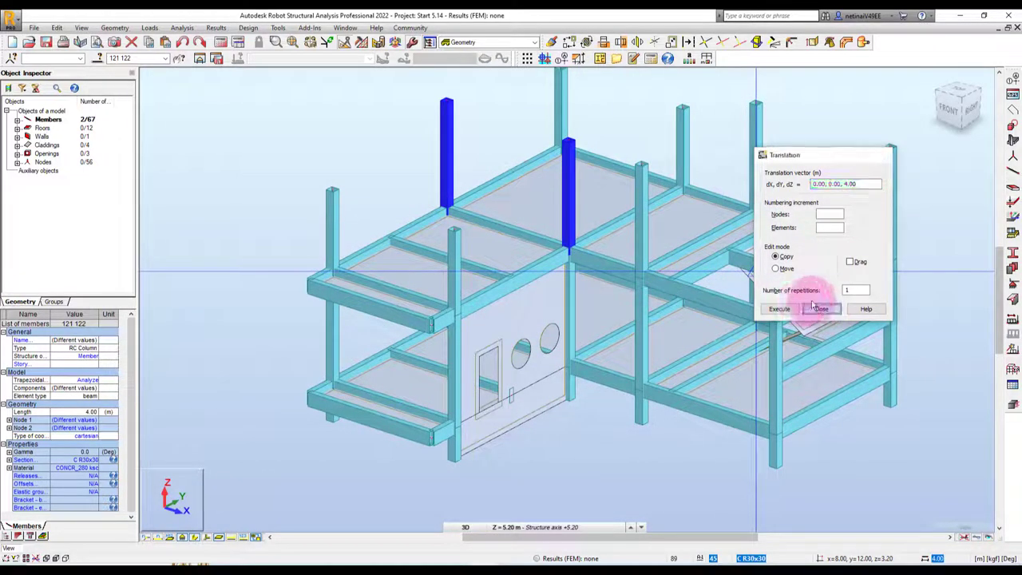
pyautogui.click(814, 308)
pyautogui.click(809, 133)
pyautogui.click(942, 116)
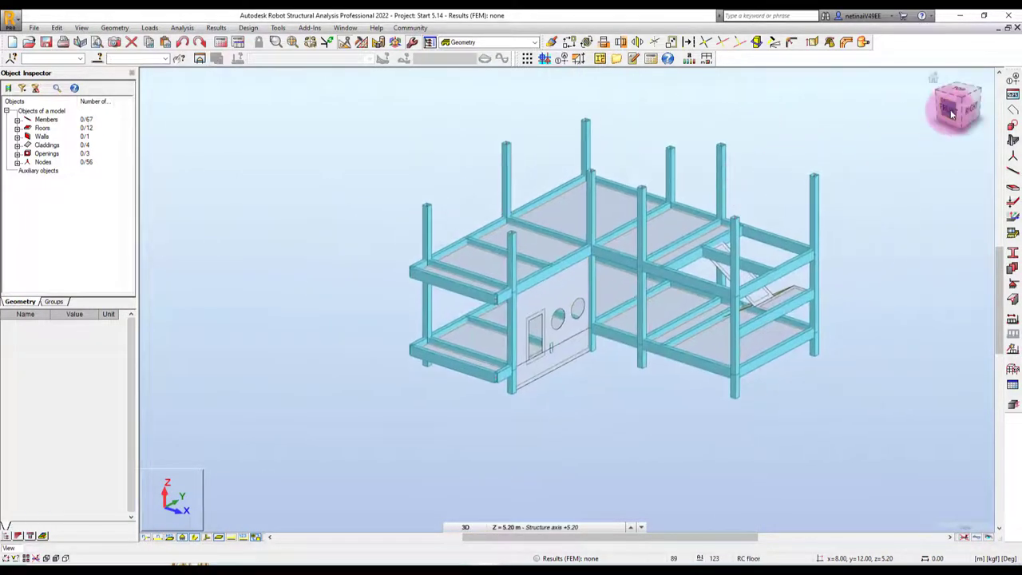
pyautogui.scroll(2, 485, 180)
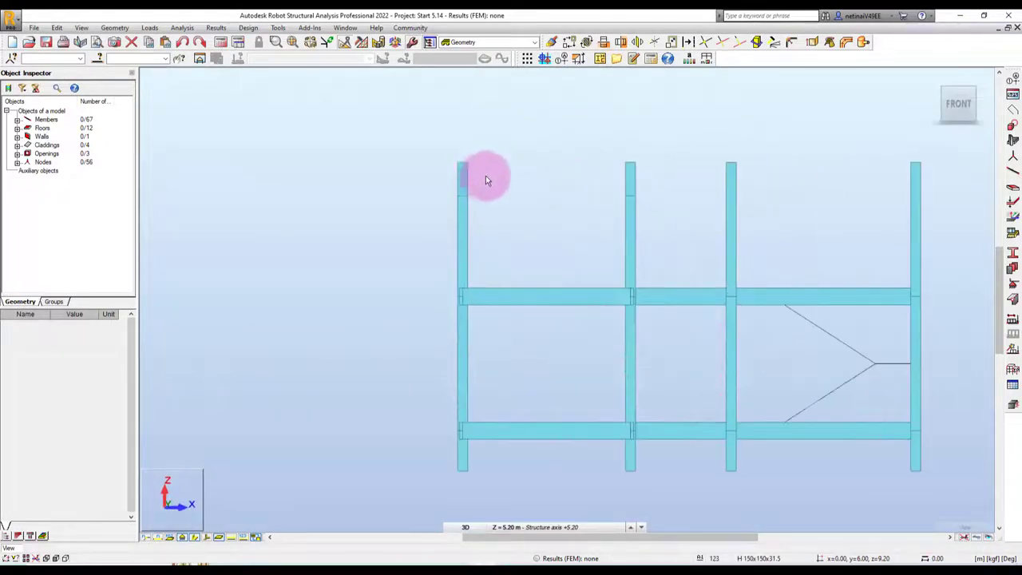
pyautogui.scroll(-2, 423, 144)
pyautogui.moveTo(683, 166)
pyautogui.mouseDown()
pyautogui.moveTo(785, 167)
pyautogui.moveTo(771, 166)
pyautogui.mouseUp()
pyautogui.moveTo(70, 362); pyautogui.dragTo(25, 369)
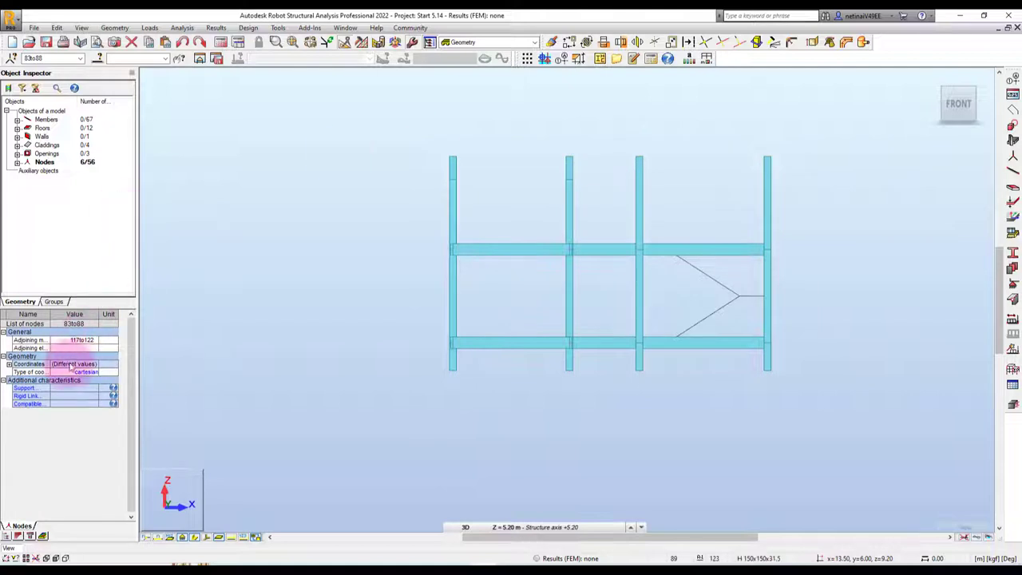
pyautogui.click(9, 364)
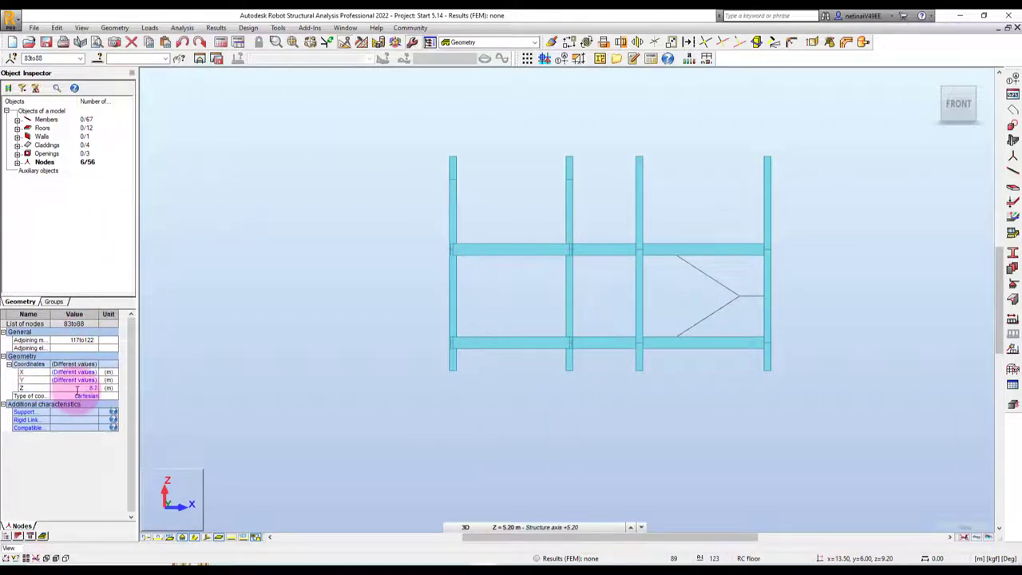
pyautogui.moveTo(699, 366)
pyautogui.keyDown('shift'); pyautogui.mouseDown(button='middle')
pyautogui.moveTo(665, 390)
pyautogui.moveTo(855, 388)
pyautogui.moveTo(816, 400)
pyautogui.moveTo(854, 404)
pyautogui.moveTo(823, 430)
pyautogui.mouseUp(button='middle'); pyautogui.keyUp('shift')
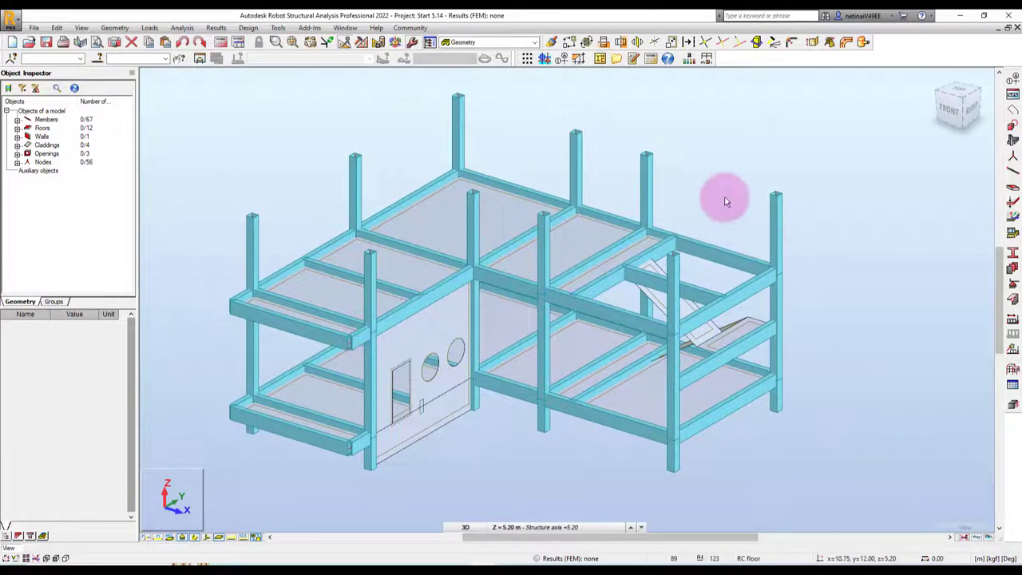
pyautogui.moveTo(724, 201); pyautogui.dragTo(724, 198, button='middle')
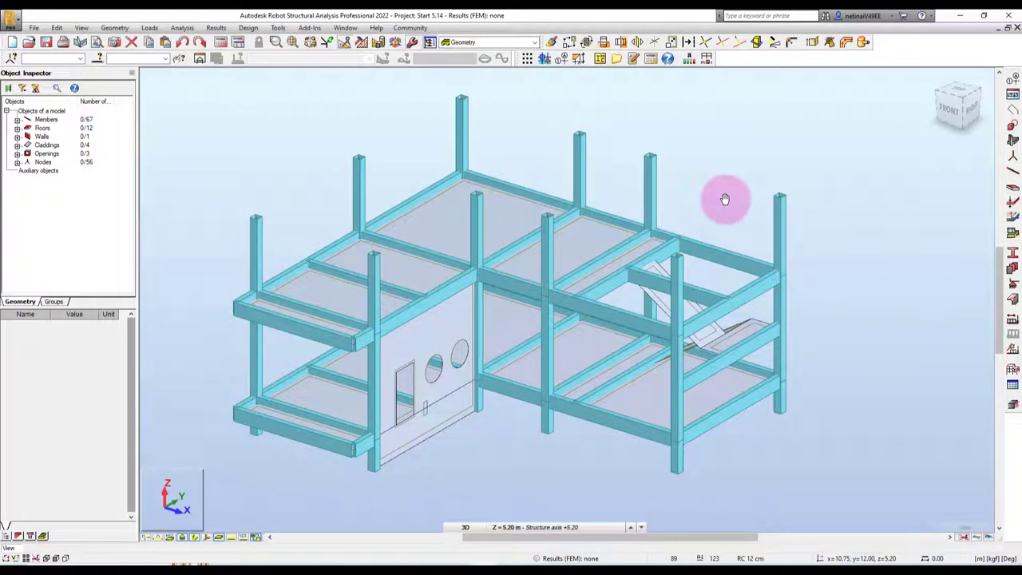
pyautogui.scroll(-2, 726, 199)
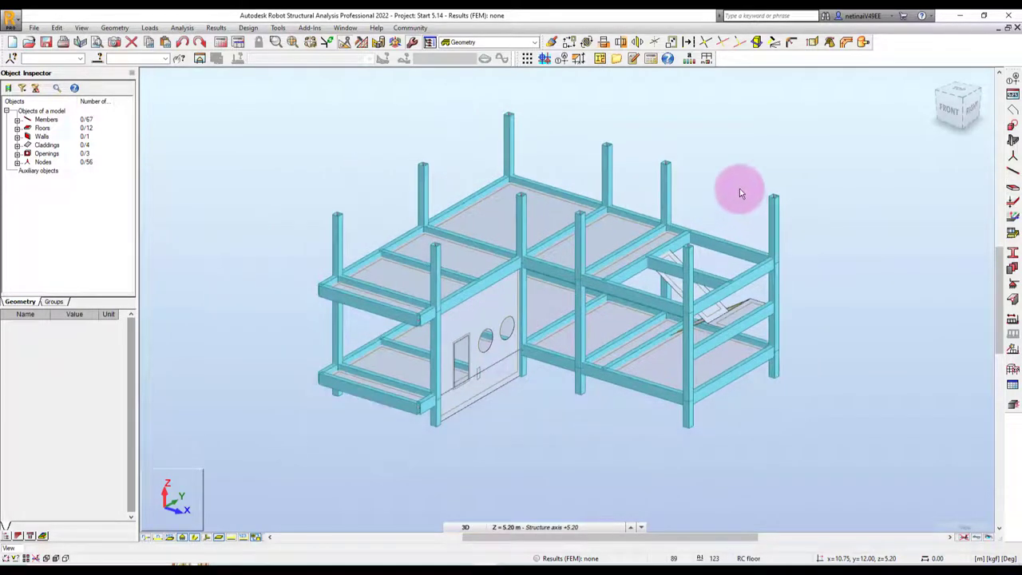
pyautogui.keyDown('shift'); pyautogui.moveTo(739, 192); pyautogui.dragTo(735, 186, button='middle'); pyautogui.keyUp('shift')
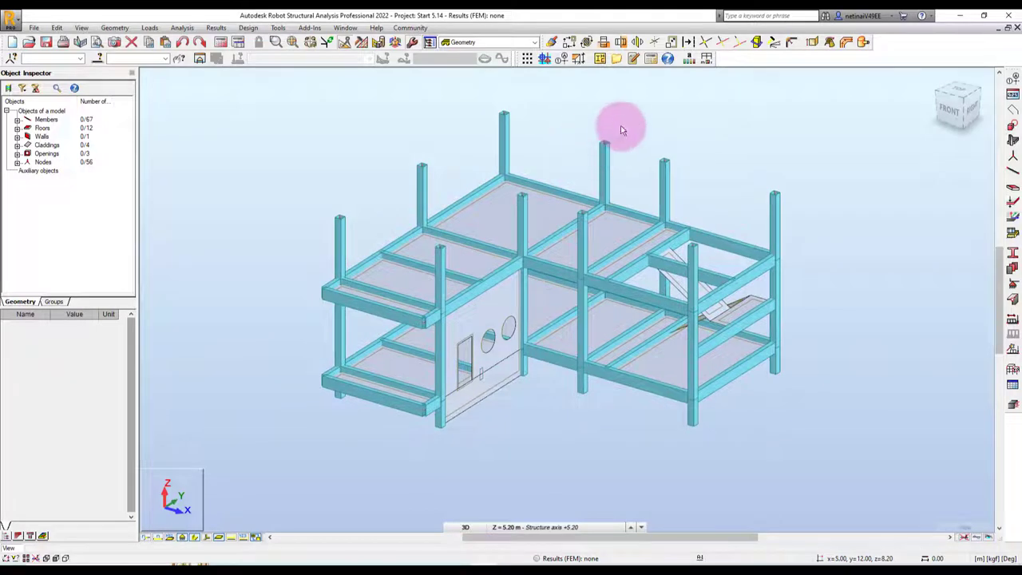
pyautogui.moveTo(622, 129); pyautogui.dragTo(638, 162, button='middle')
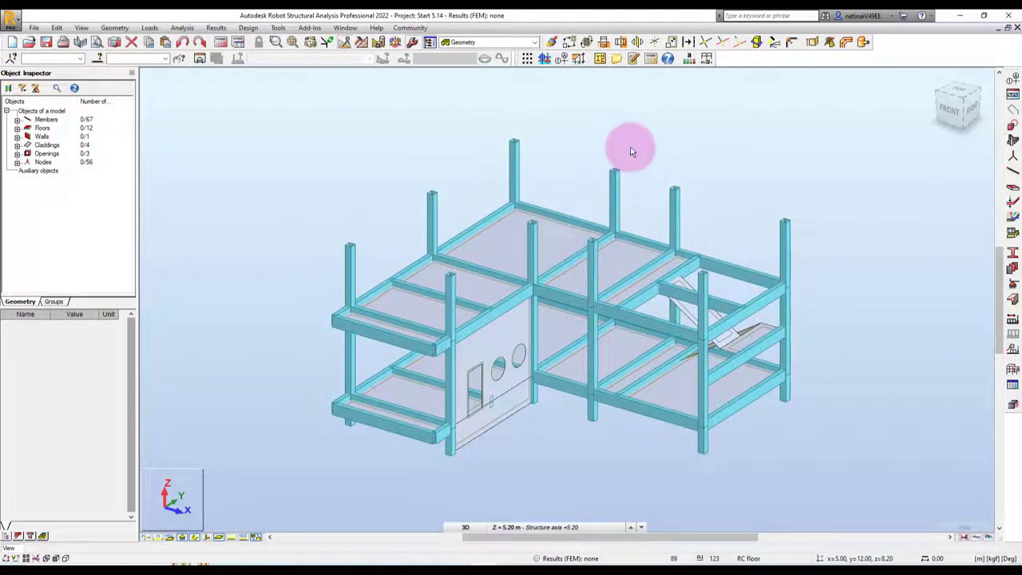
pyautogui.scroll(2, 588, 158)
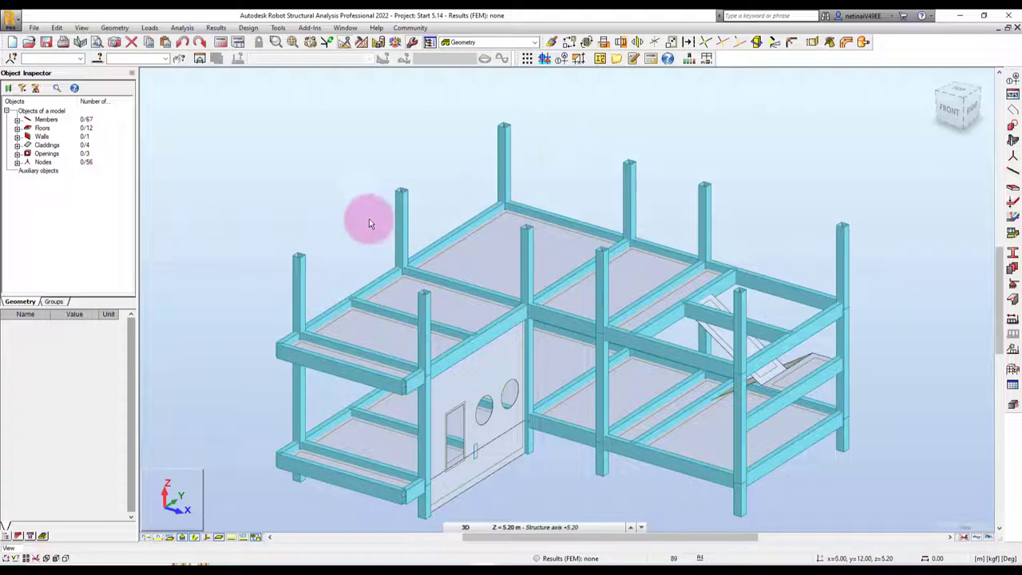
pyautogui.scroll(-1, 566, 153)
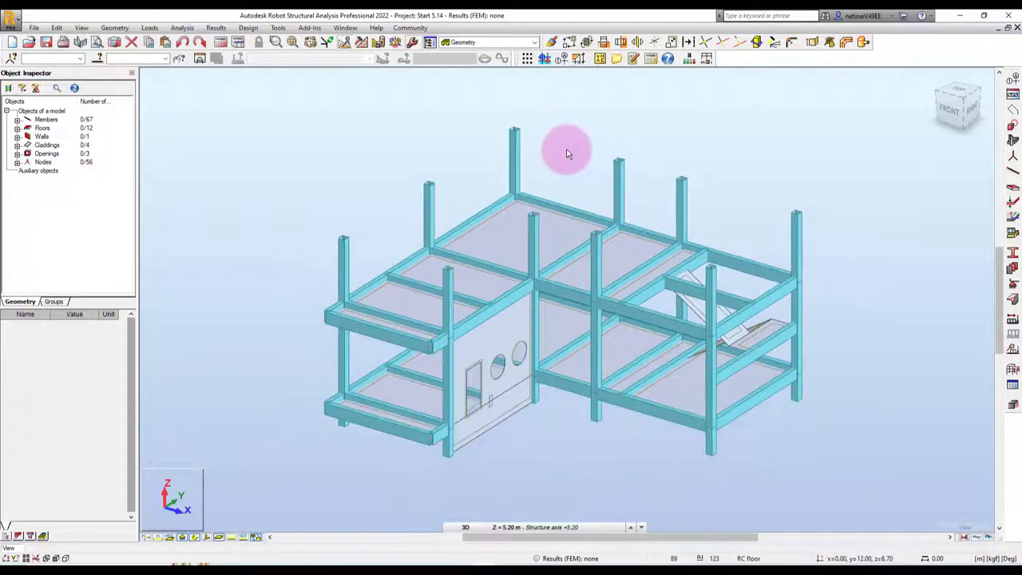
pyautogui.moveTo(555, 157)
pyautogui.mouseDown(button='middle')
pyautogui.moveTo(564, 158)
pyautogui.moveTo(541, 162)
pyautogui.mouseUp(button='middle')
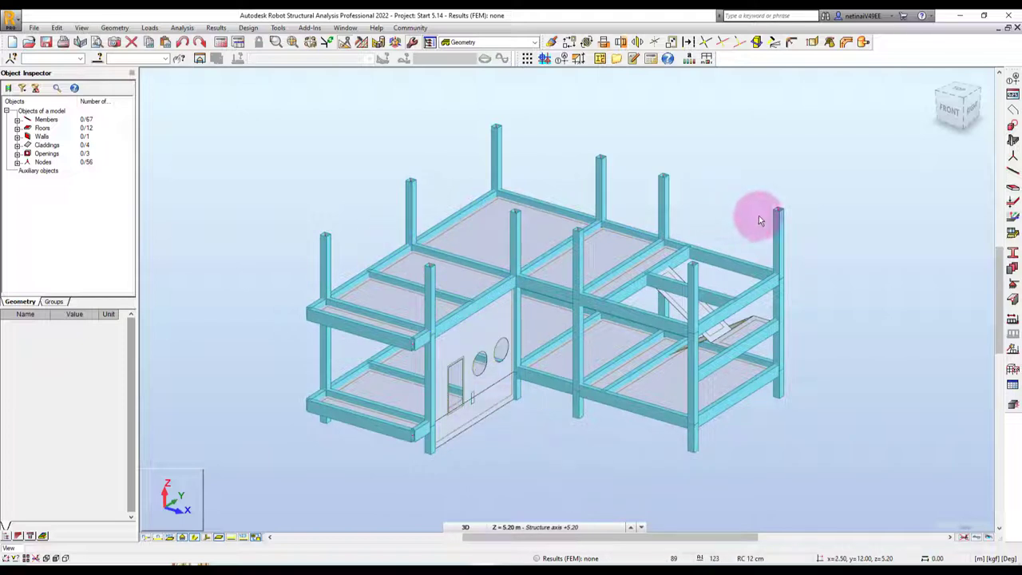
pyautogui.moveTo(798, 228); pyautogui.dragTo(799, 242, button='middle')
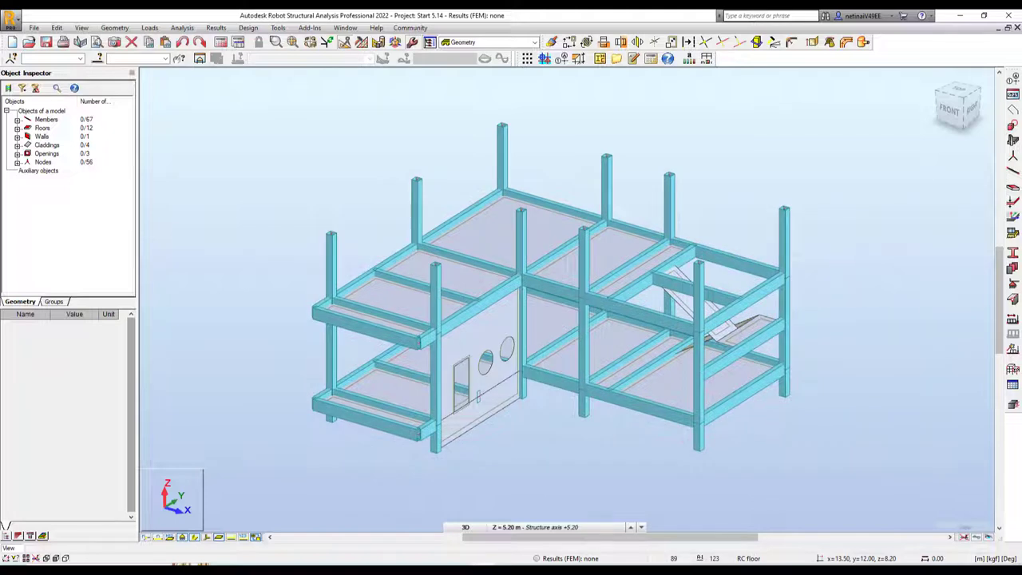
pyautogui.keyDown('shift'); pyautogui.moveTo(858, 283); pyautogui.dragTo(605, 218, button='middle'); pyautogui.keyUp('shift')
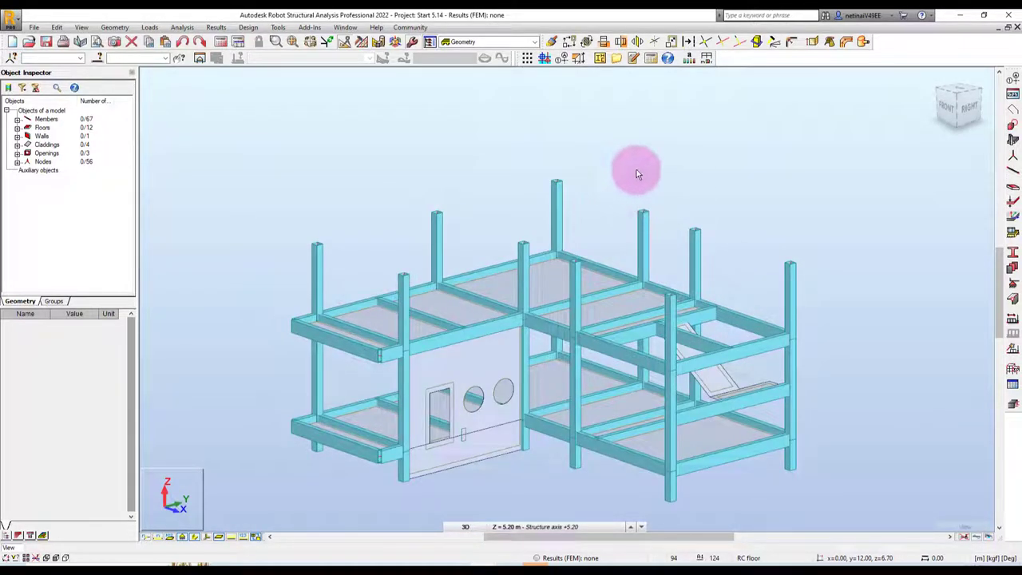
# Show node numbers and add node 94 at coordinates 3, 9, 8.2
pyautogui.click(144, 537)
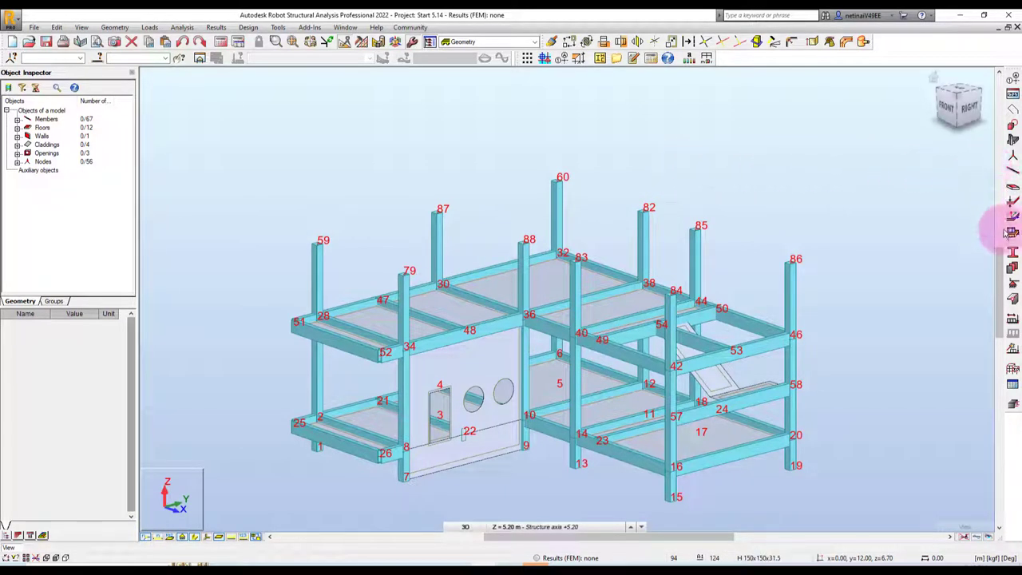
pyautogui.moveTo(1012, 156)
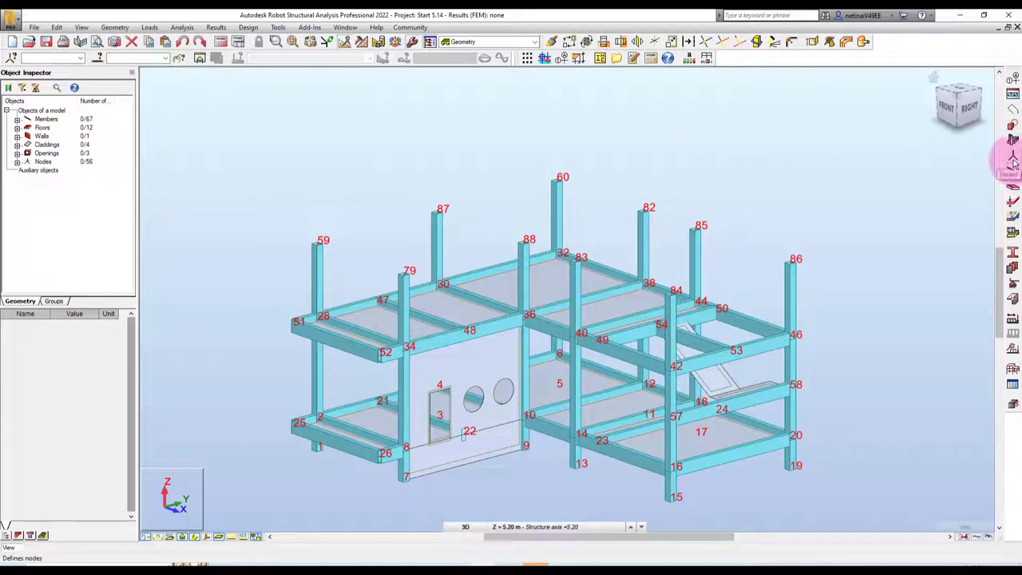
pyautogui.click(1012, 159)
pyautogui.click(654, 155)
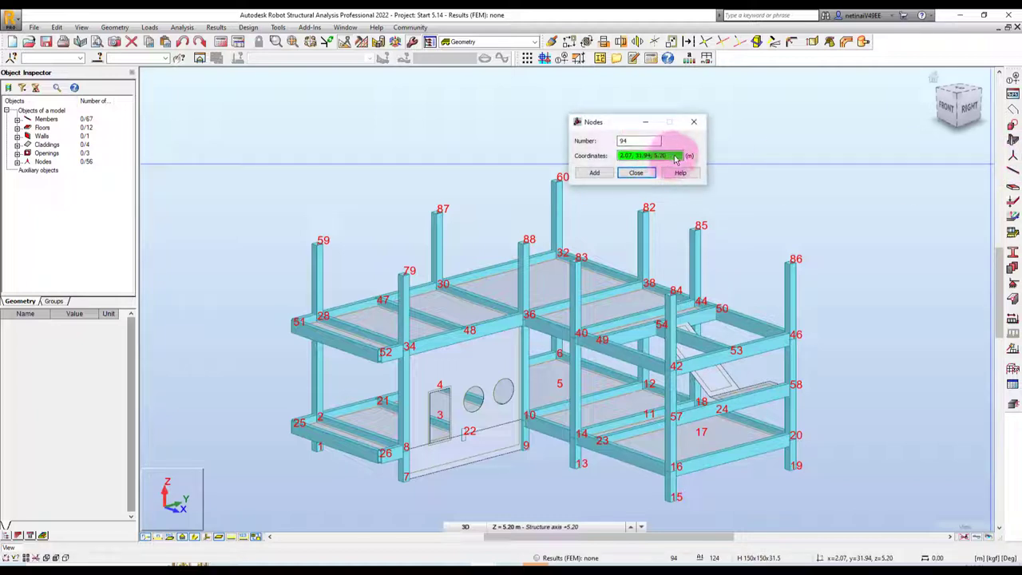
pyautogui.click(612, 159)
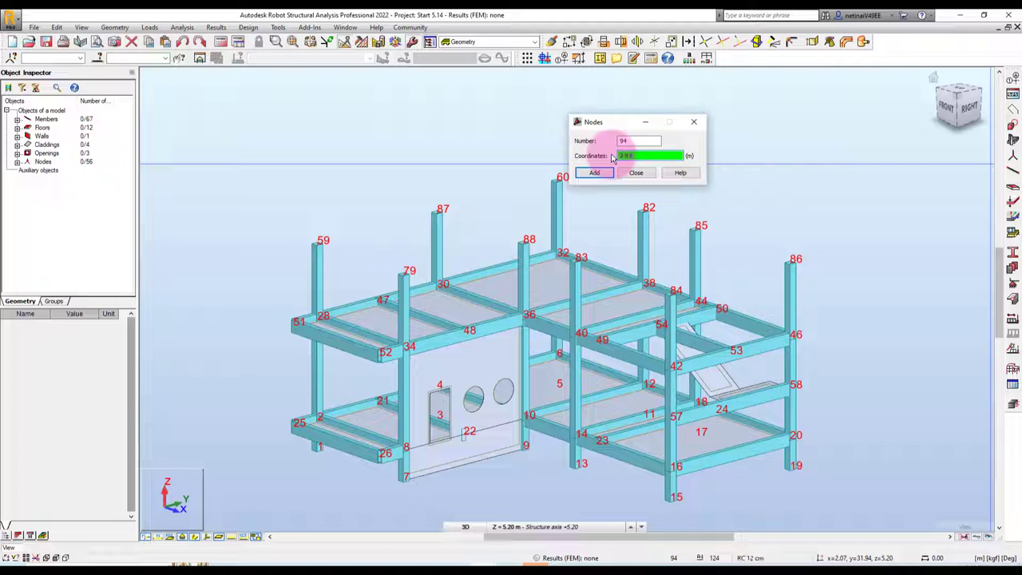
pyautogui.click(594, 170)
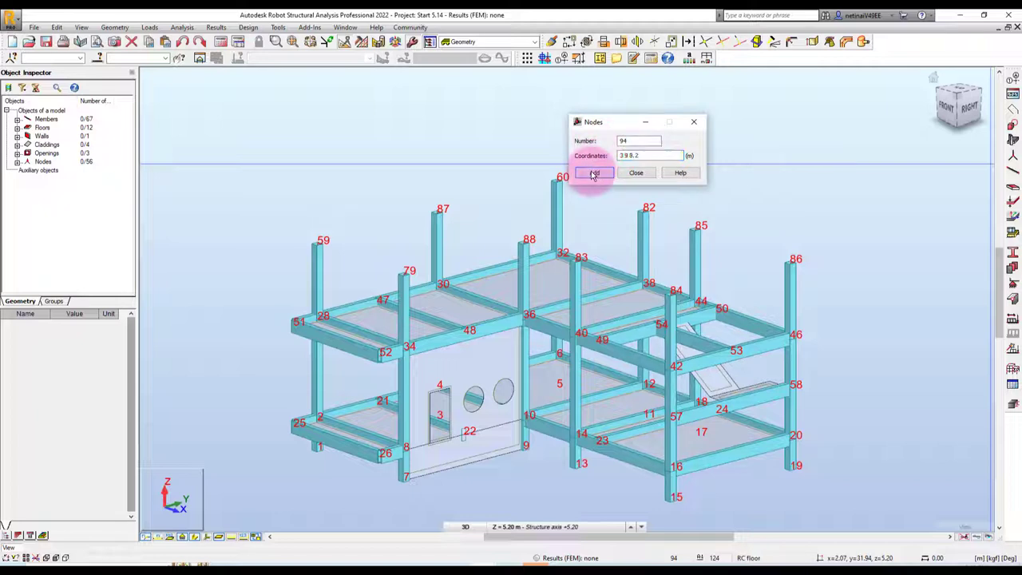
pyautogui.click(628, 177)
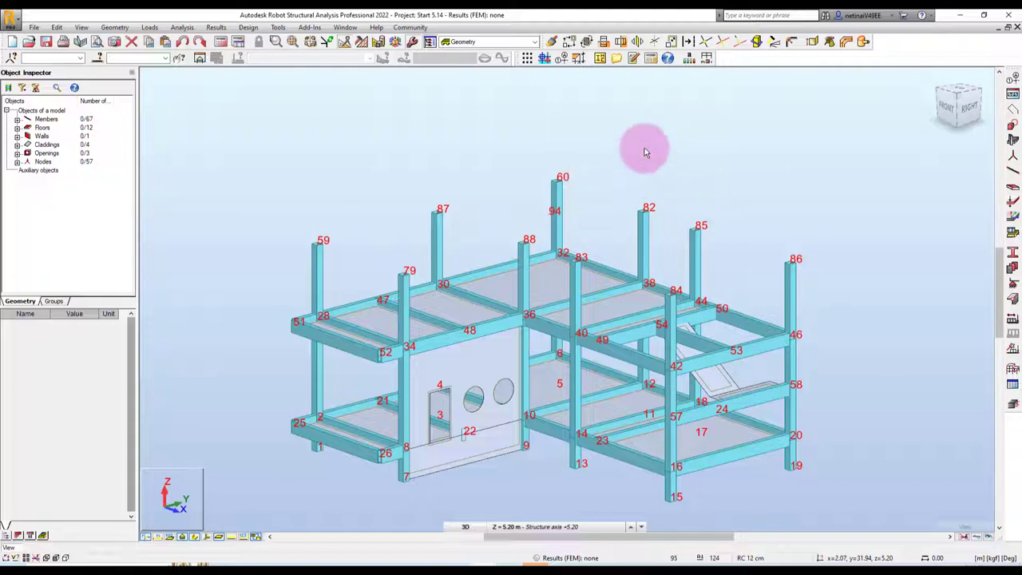
# Copy node 94 by 0, 0, 2.8 to create node 95 at Z 11.00
pyautogui.scroll(2, 604, 228)
pyautogui.scroll(2, 600, 234)
pyautogui.scroll(-3, 600, 234)
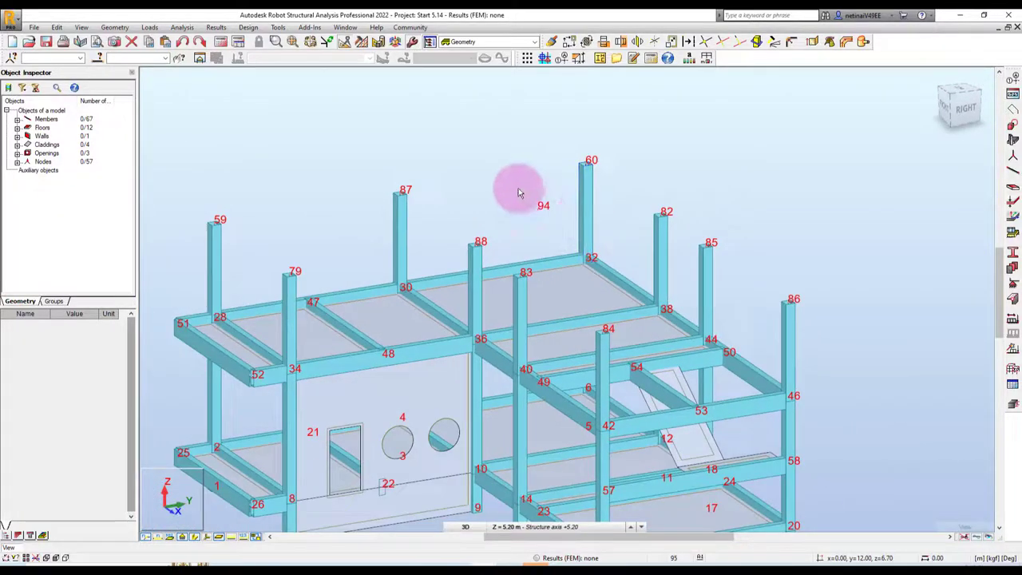
pyautogui.moveTo(520, 191); pyautogui.dragTo(564, 221)
pyautogui.click(669, 165)
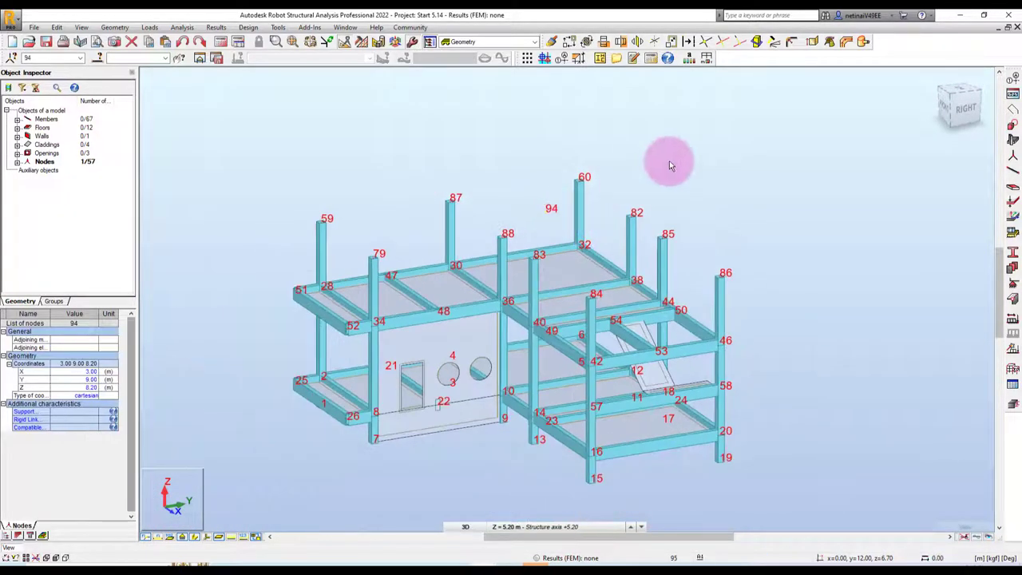
pyautogui.moveTo(598, 141); pyautogui.dragTo(647, 136)
pyautogui.click(670, 164)
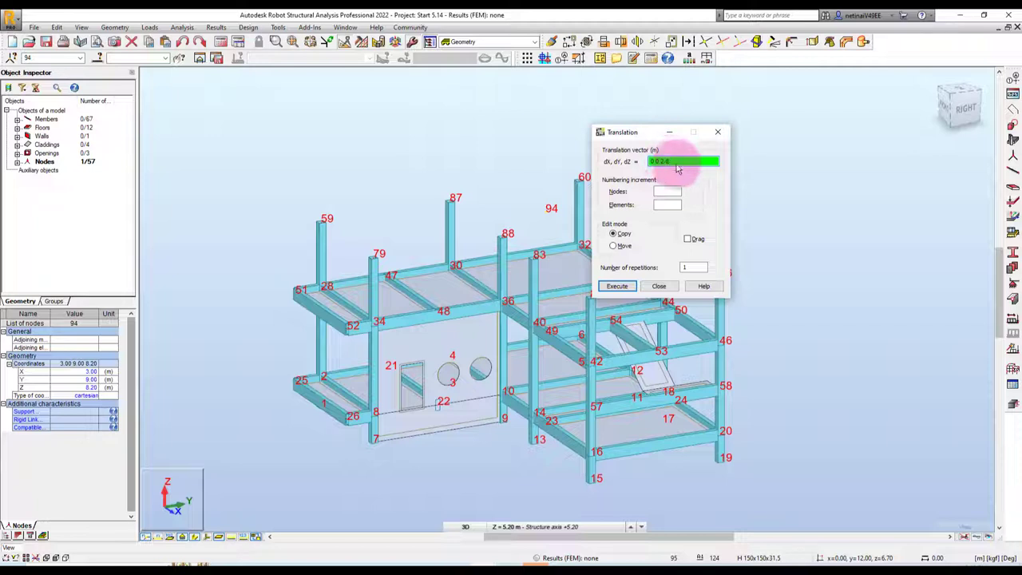
pyautogui.click(616, 286)
pyautogui.click(657, 285)
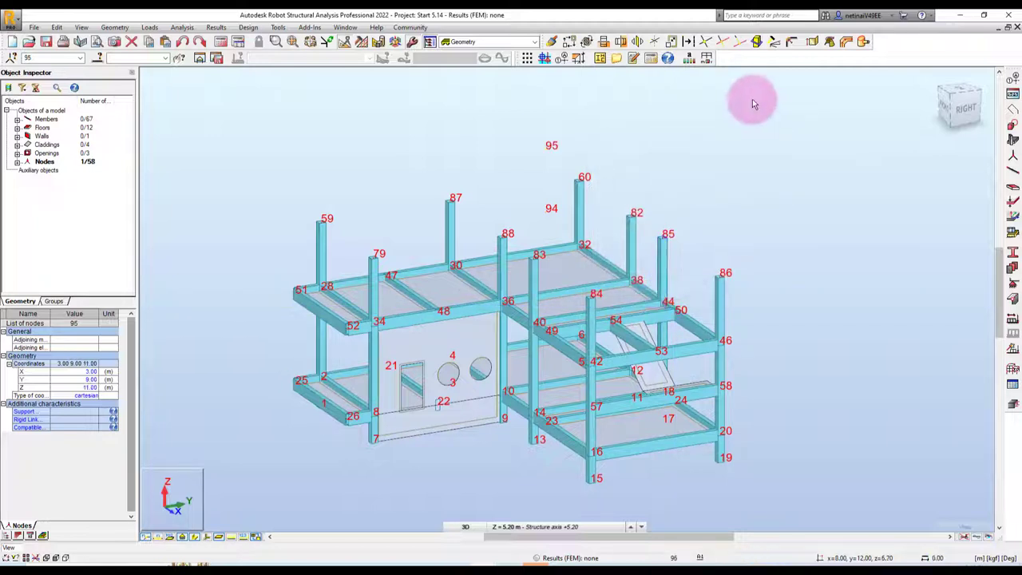
pyautogui.scroll(2, 712, 187)
pyautogui.scroll(2, 713, 205)
pyautogui.moveTo(713, 204); pyautogui.dragTo(734, 200, button='middle')
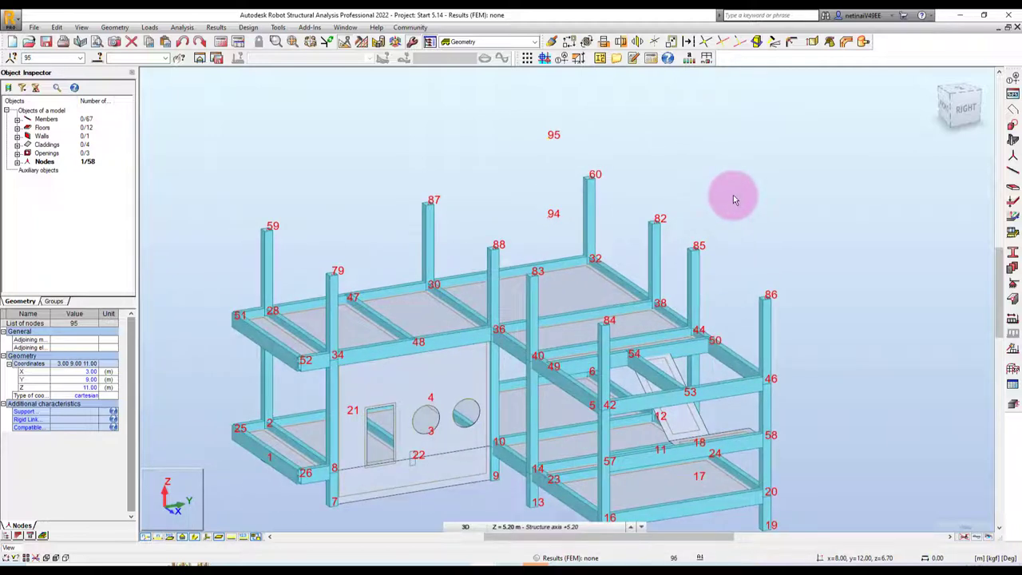
# Create simple member 124, section H 150x150x31.5, from node 94 to node 95
pyautogui.click(1013, 174)
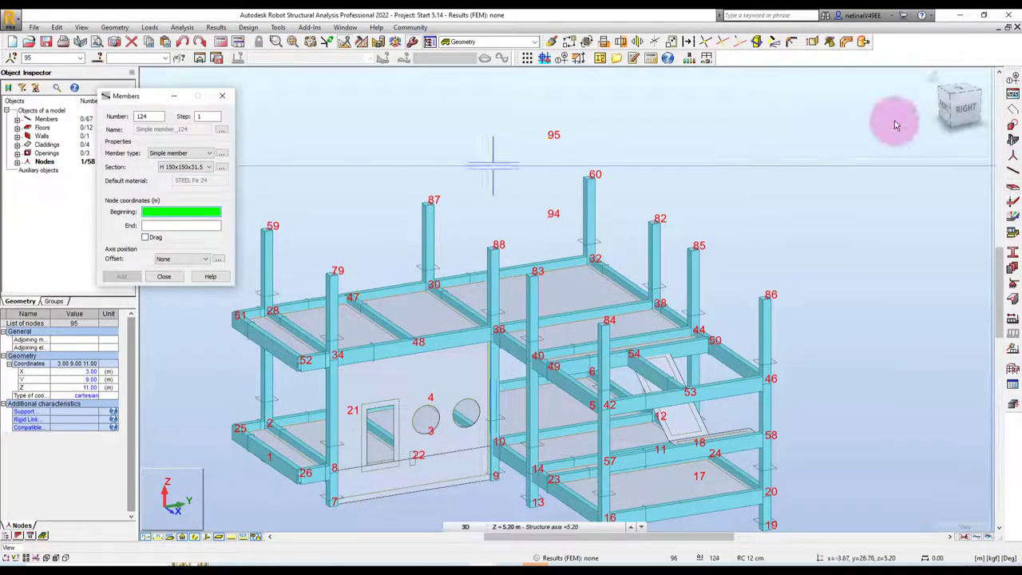
pyautogui.click(174, 154)
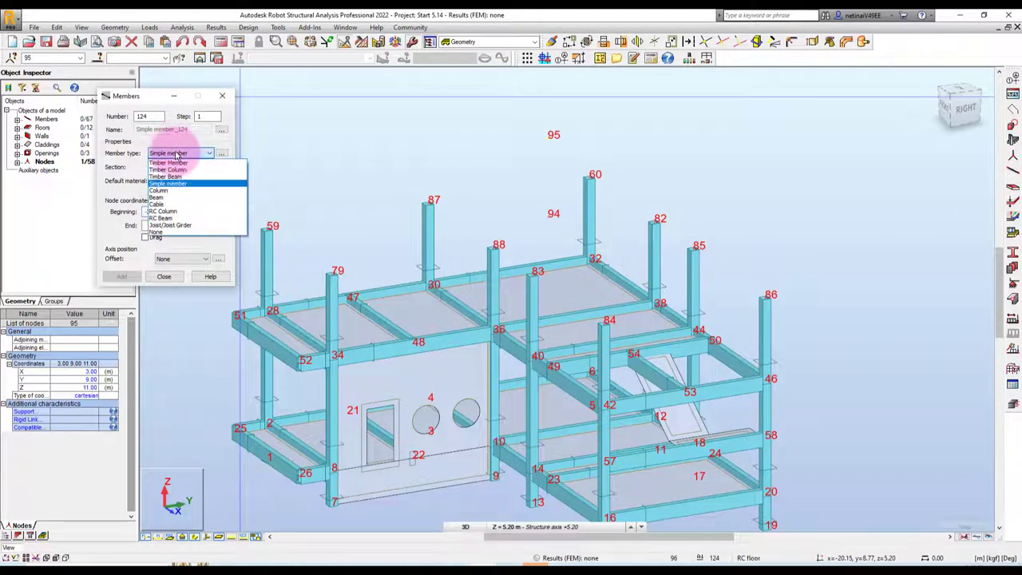
pyautogui.click(176, 154)
pyautogui.click(191, 168)
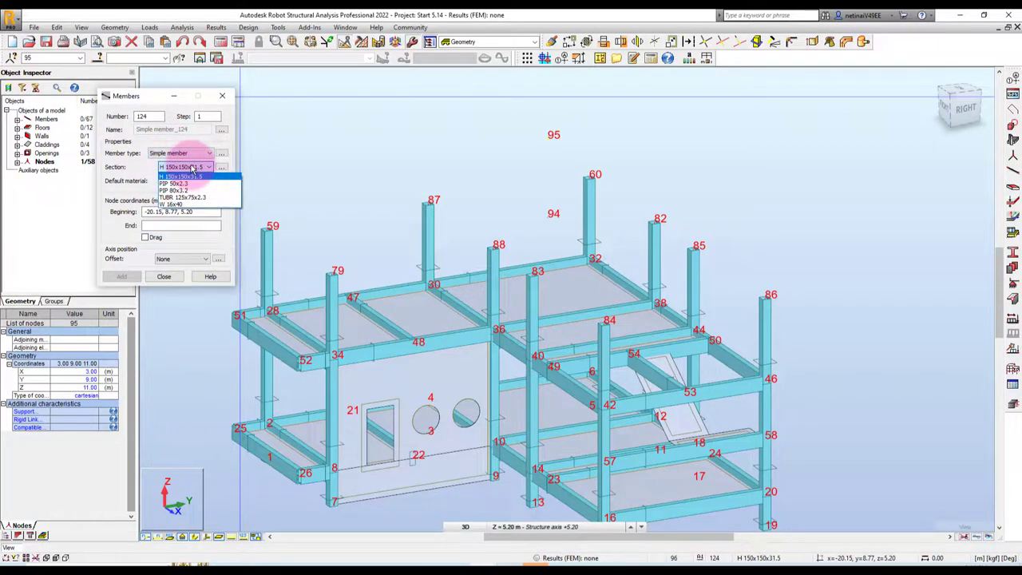
pyautogui.click(177, 174)
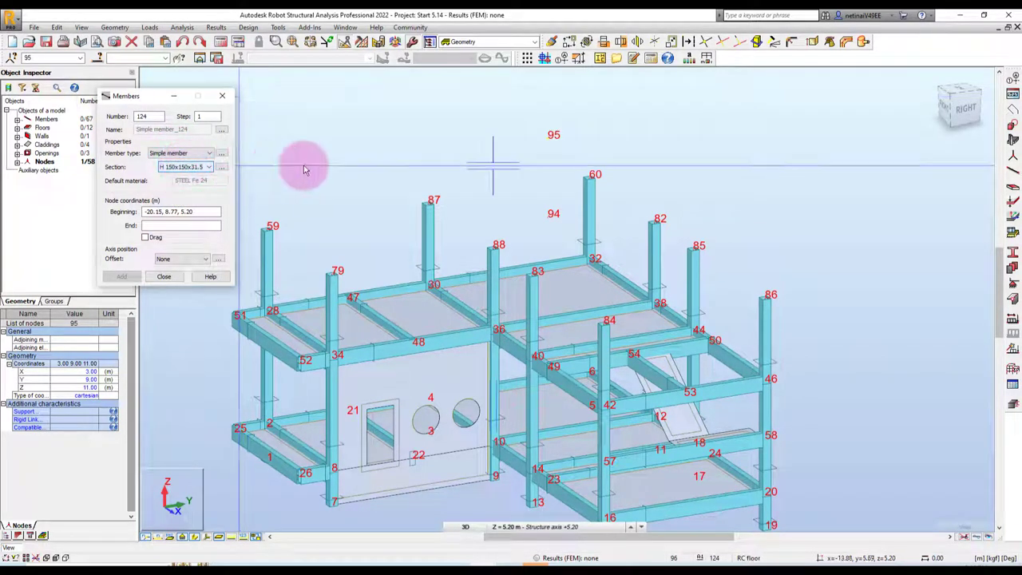
pyautogui.click(549, 212)
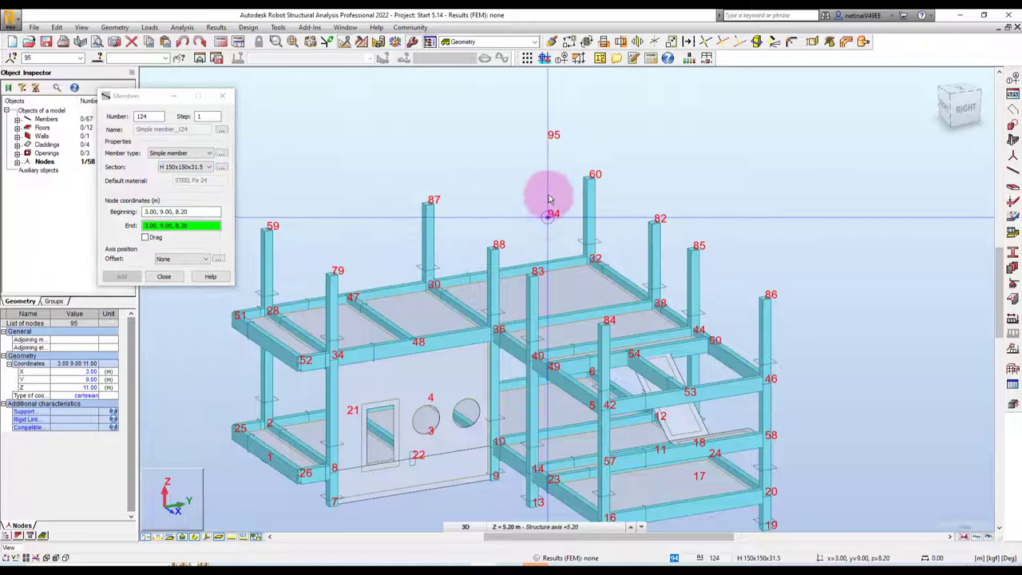
pyautogui.click(547, 136)
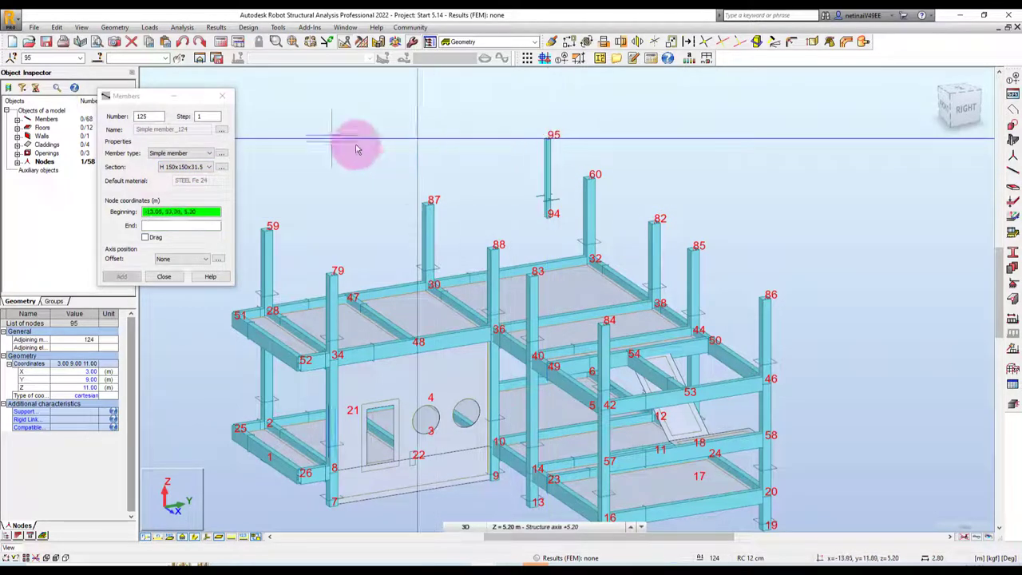
pyautogui.click(222, 96)
pyautogui.moveTo(684, 297)
pyautogui.keyDown('shift'); pyautogui.mouseDown(button='middle')
pyautogui.moveTo(780, 308)
pyautogui.moveTo(775, 263)
pyautogui.mouseUp(button='middle'); pyautogui.keyUp('shift')
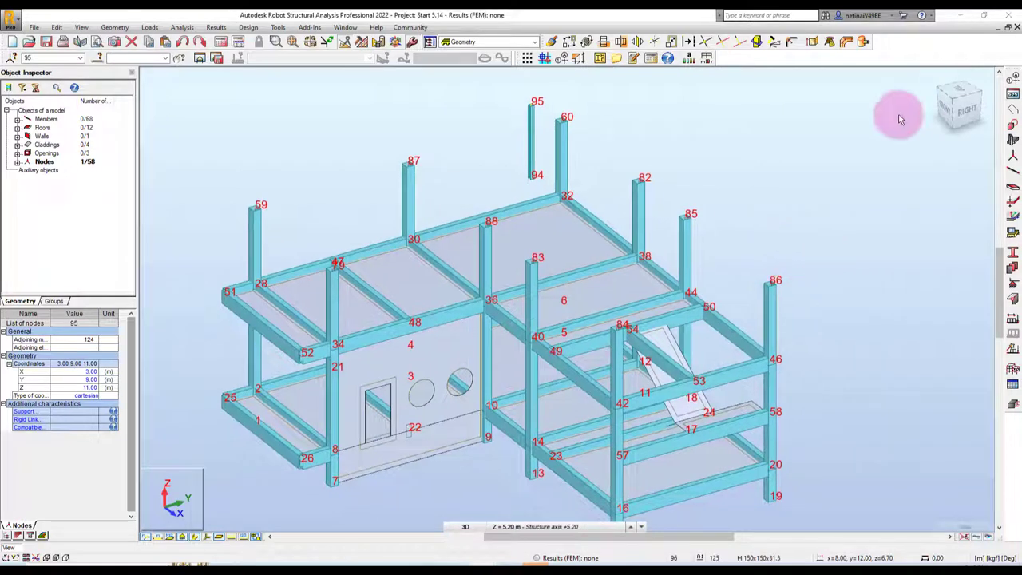
pyautogui.click(730, 193)
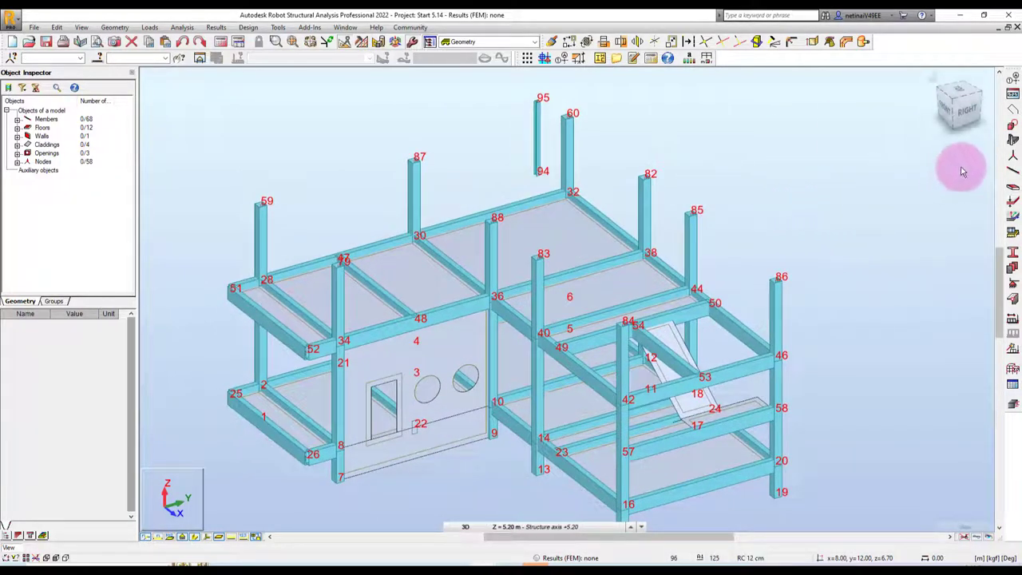
# Add node 96 at coordinates 2.5, 8.5, 8.2 in the Nodes dialog
pyautogui.click(1012, 160)
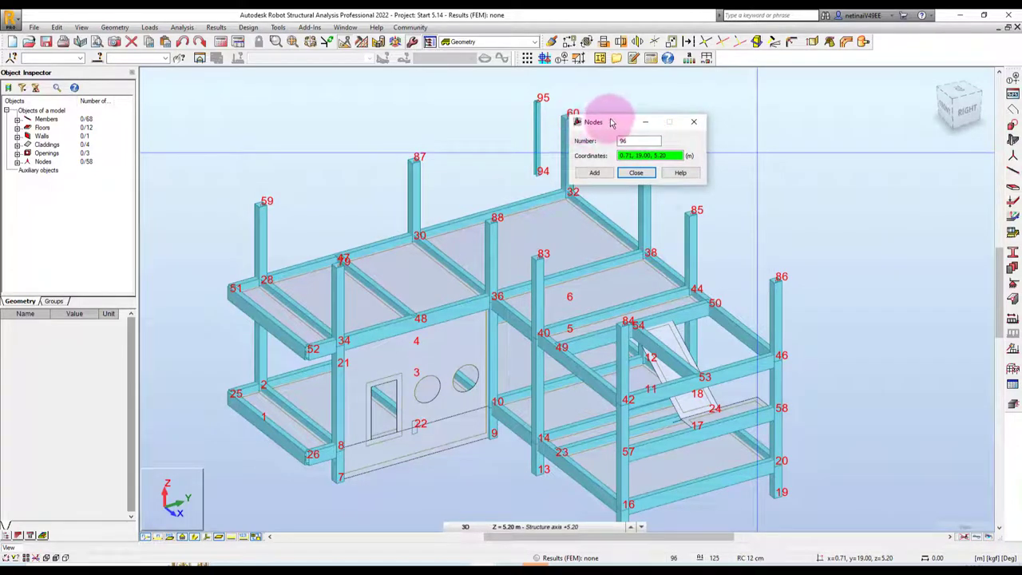
pyautogui.moveTo(597, 121); pyautogui.dragTo(707, 140)
pyautogui.moveTo(778, 174); pyautogui.dragTo(726, 175)
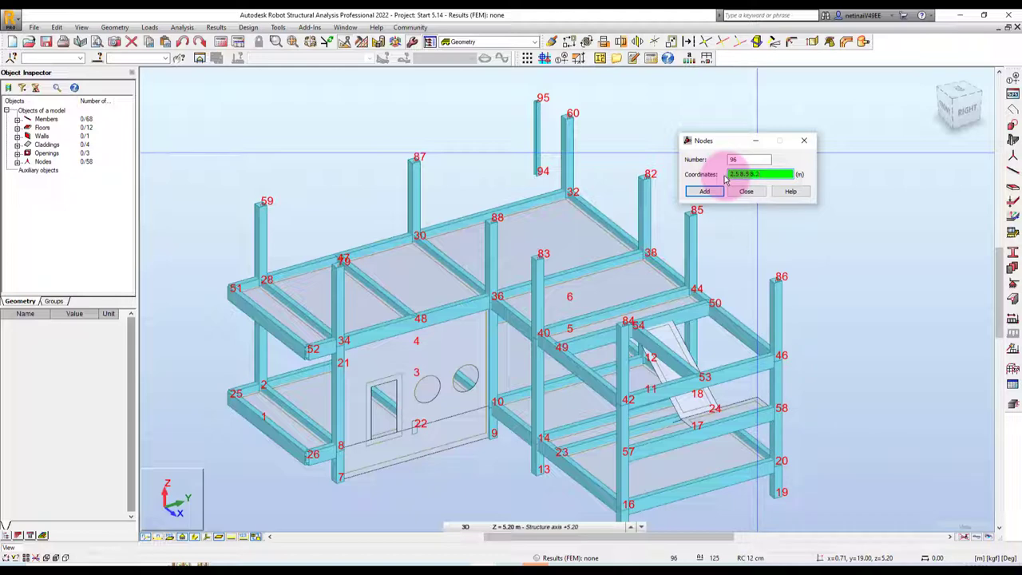
pyautogui.click(701, 192)
pyautogui.click(745, 191)
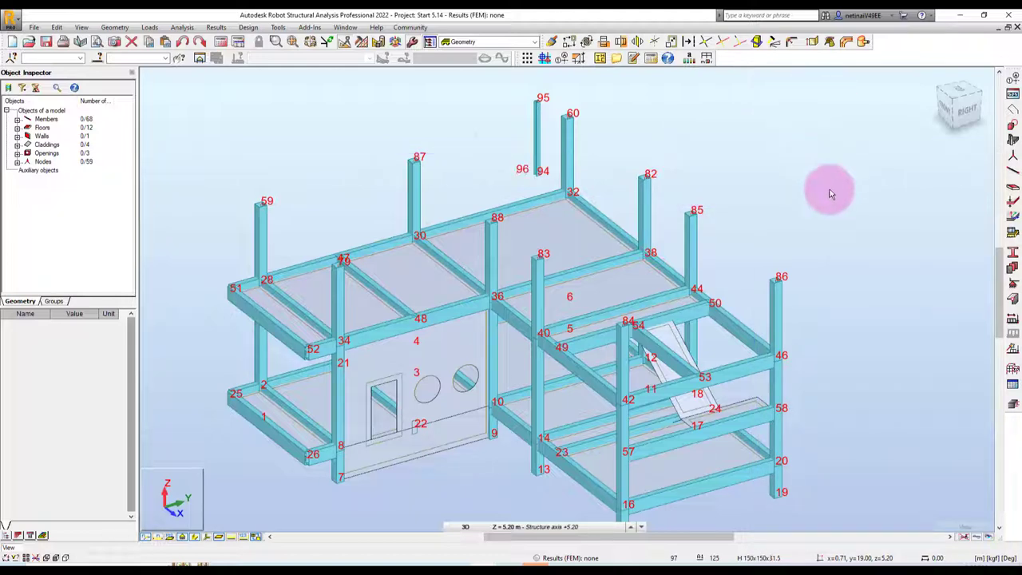
# Translate-copy node 96 by 0, 0, 1.75 to create node 97 at Z 9.95
pyautogui.scroll(3, 525, 165)
pyautogui.moveTo(491, 156); pyautogui.dragTo(546, 191)
pyautogui.scroll(-3, 484, 150)
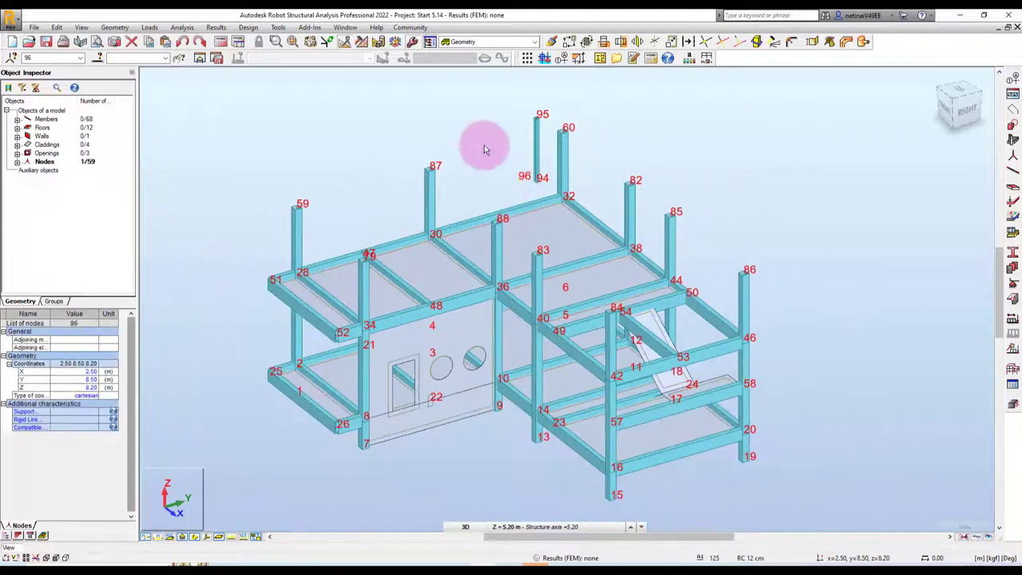
pyautogui.hotkey('ctrl', 't')
pyautogui.click(677, 164)
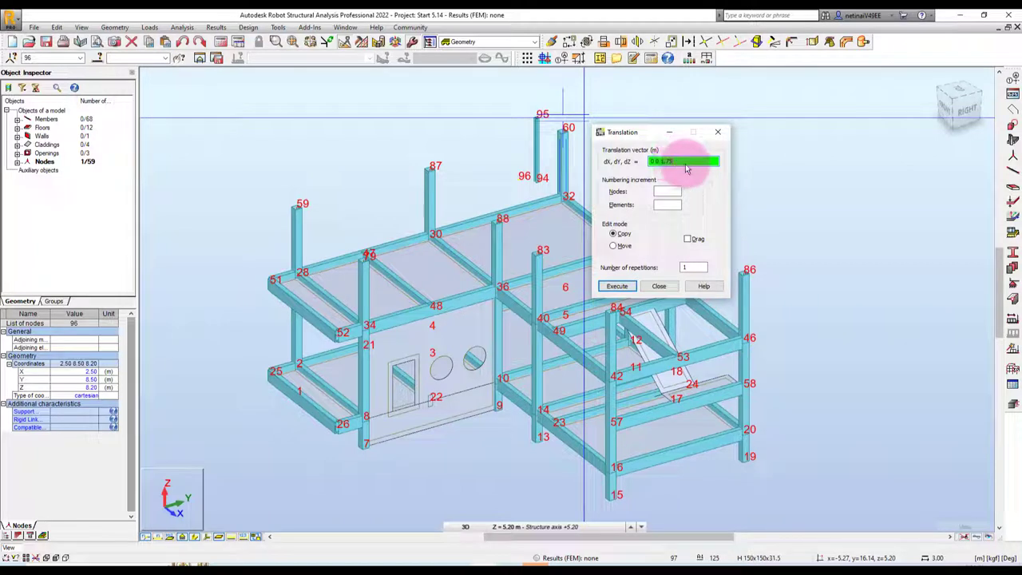
pyautogui.click(616, 286)
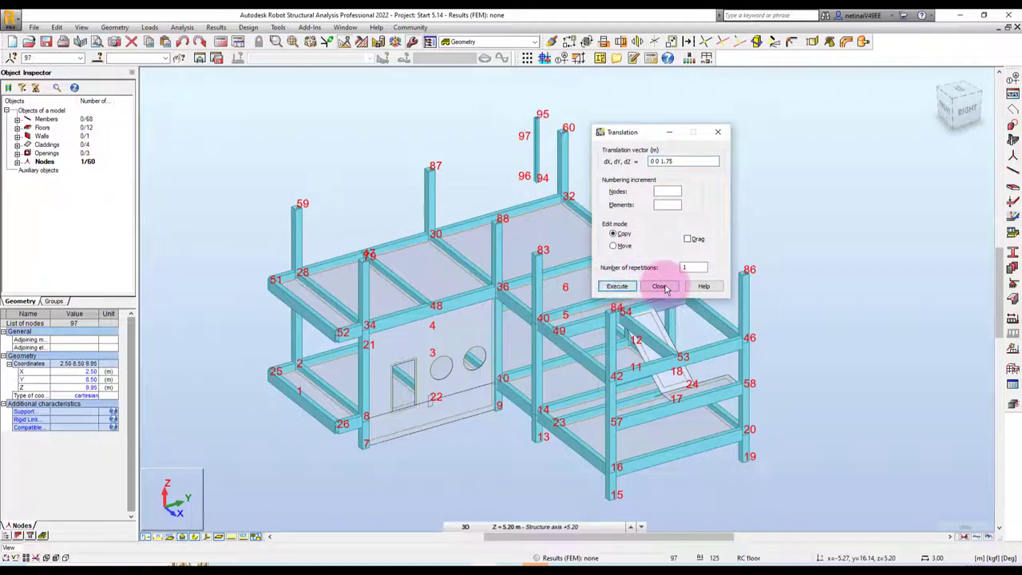
pyautogui.click(658, 286)
pyautogui.scroll(1, 745, 221)
pyautogui.scroll(1, 745, 221)
pyautogui.scroll(1, 746, 221)
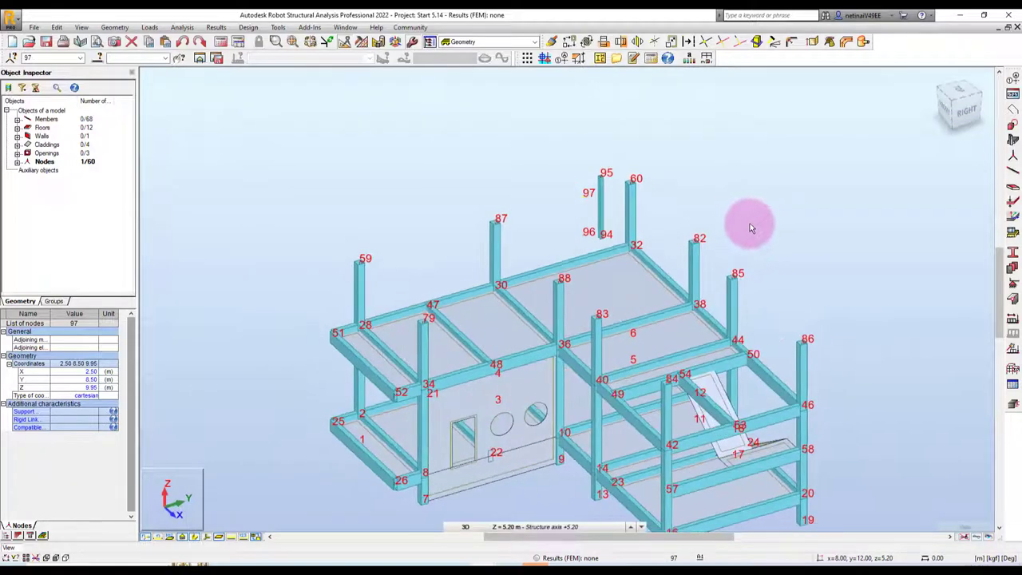
# Create member 125 joining node 96 to node 97
pyautogui.click(1011, 171)
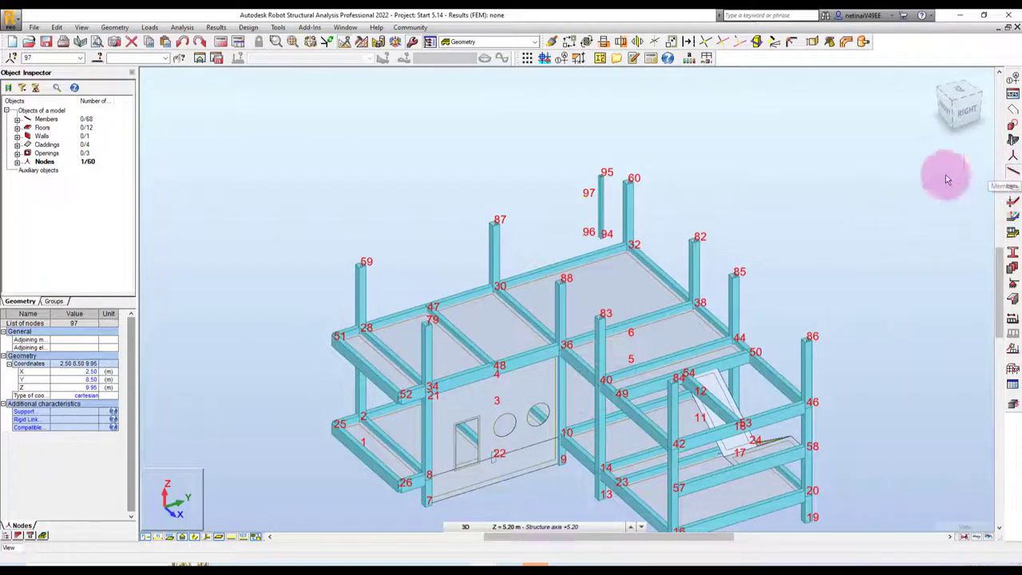
pyautogui.scroll(1, 698, 205)
pyautogui.scroll(1, 649, 186)
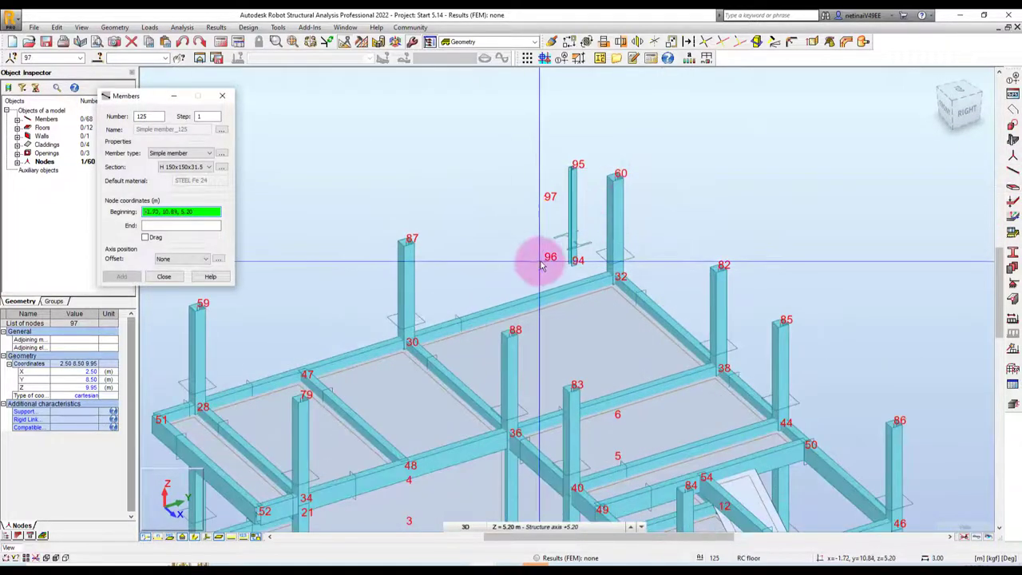
pyautogui.click(549, 199)
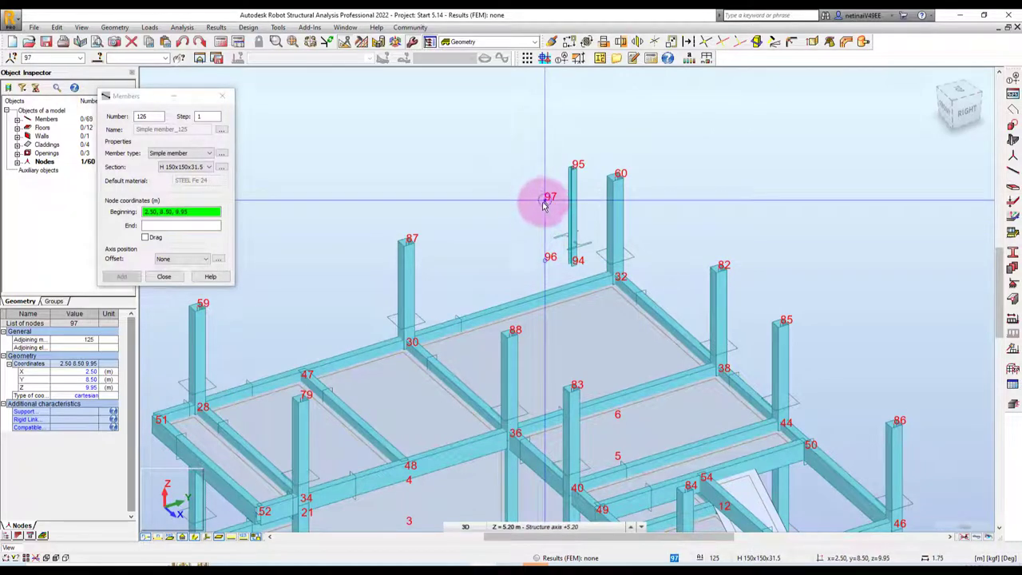
pyautogui.click(222, 96)
pyautogui.moveTo(502, 141)
pyautogui.keyDown('shift'); pyautogui.mouseDown(button='middle')
pyautogui.moveTo(716, 244)
pyautogui.moveTo(577, 214)
pyautogui.moveTo(603, 199)
pyautogui.mouseUp(button='middle'); pyautogui.keyUp('shift')
pyautogui.scroll(2, 577, 214)
pyautogui.scroll(-3, 586, 215)
pyautogui.scroll(-1, 598, 214)
pyautogui.scroll(4, 599, 196)
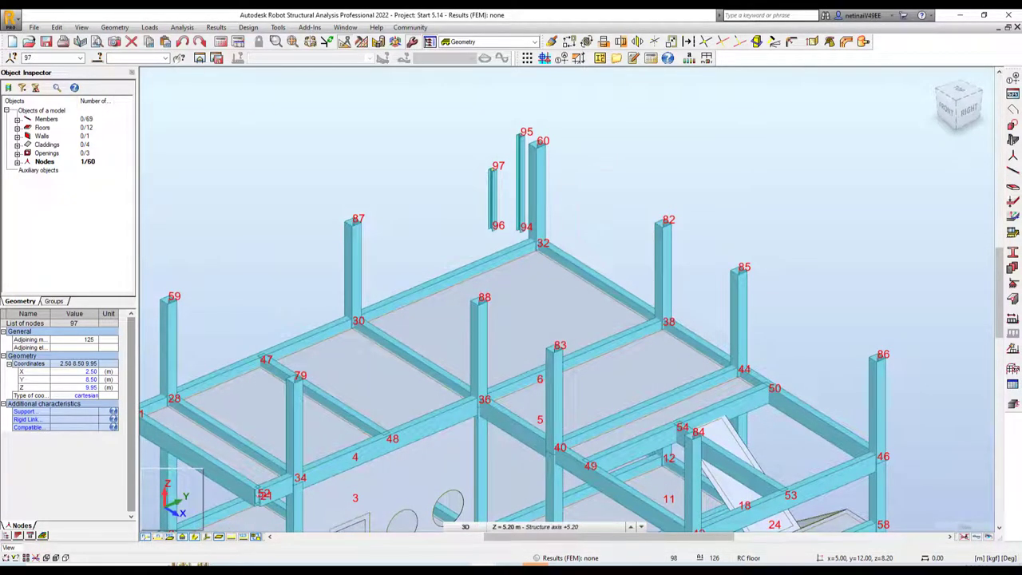
pyautogui.moveTo(695, 186); pyautogui.dragTo(749, 185, button='middle')
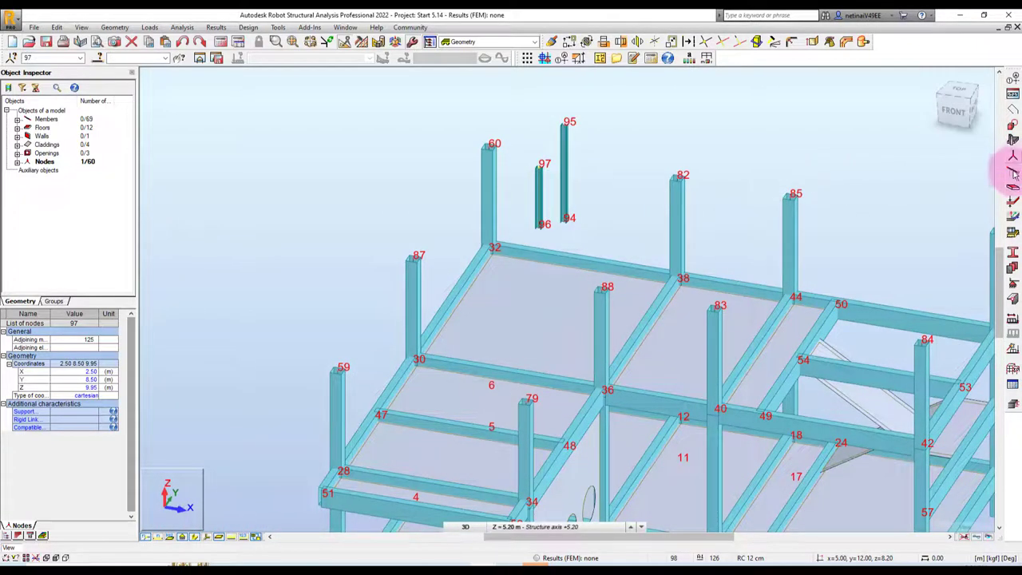
# Create member 126 from node 97 to apex node 95
pyautogui.click(1010, 158)
pyautogui.scroll(1, 609, 144)
pyautogui.click(519, 172)
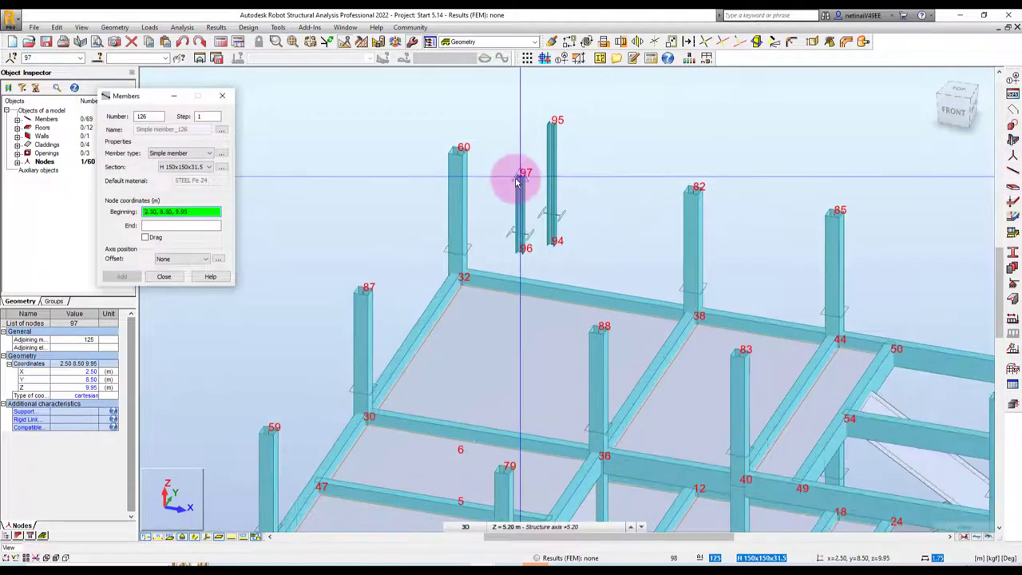
pyautogui.click(551, 124)
pyautogui.click(221, 96)
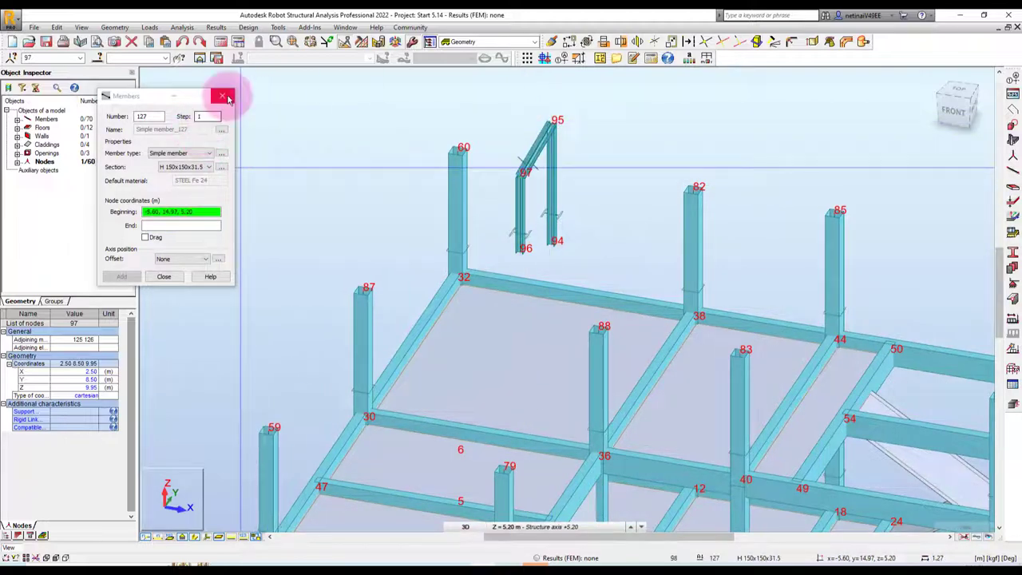
pyautogui.scroll(2, 533, 114)
pyautogui.scroll(-1, 647, 201)
# Add free node 98 at 2.5, -1, 9.95 beside column top 59
pyautogui.scroll(-5, 678, 190)
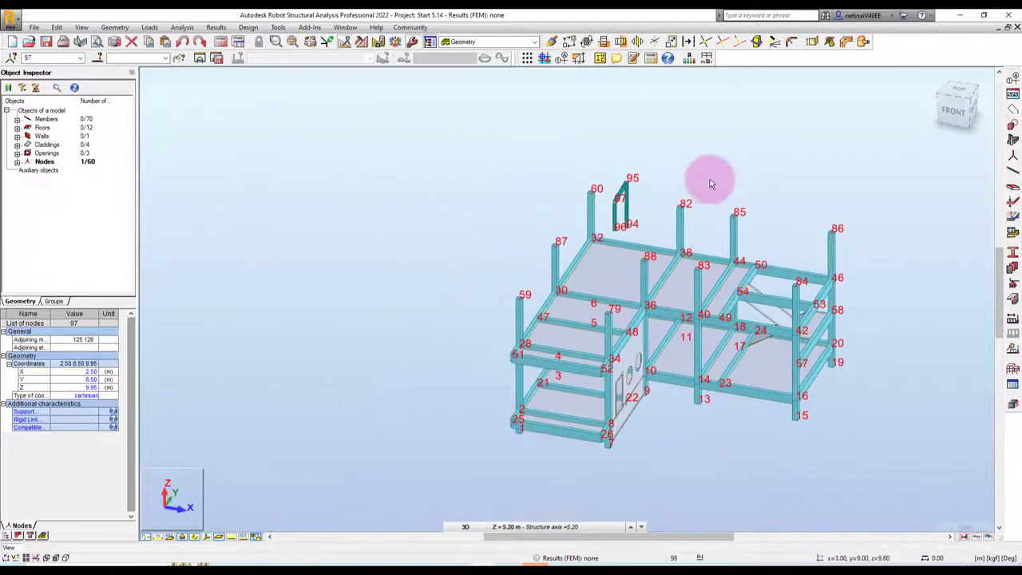
pyautogui.moveTo(710, 178)
pyautogui.keyDown('shift'); pyautogui.mouseDown(button='middle')
pyautogui.moveTo(695, 189)
pyautogui.moveTo(677, 183)
pyautogui.moveTo(699, 197)
pyautogui.mouseUp(button='middle'); pyautogui.keyUp('shift')
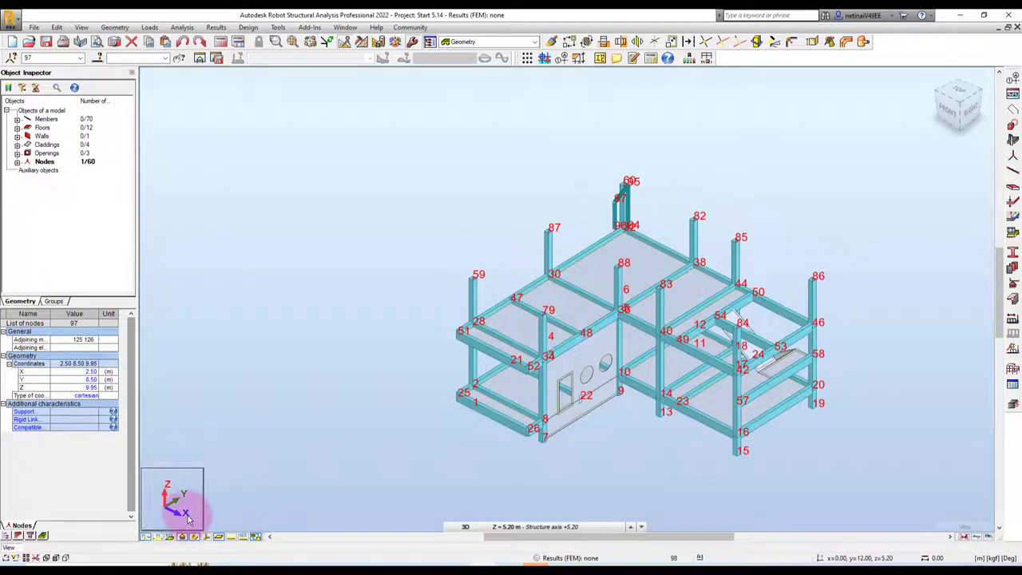
pyautogui.click(146, 535)
pyautogui.moveTo(394, 383)
pyautogui.keyDown('shift'); pyautogui.mouseDown(button='middle')
pyautogui.moveTo(400, 365)
pyautogui.moveTo(390, 374)
pyautogui.mouseUp(button='middle'); pyautogui.keyUp('shift')
pyautogui.click(142, 537)
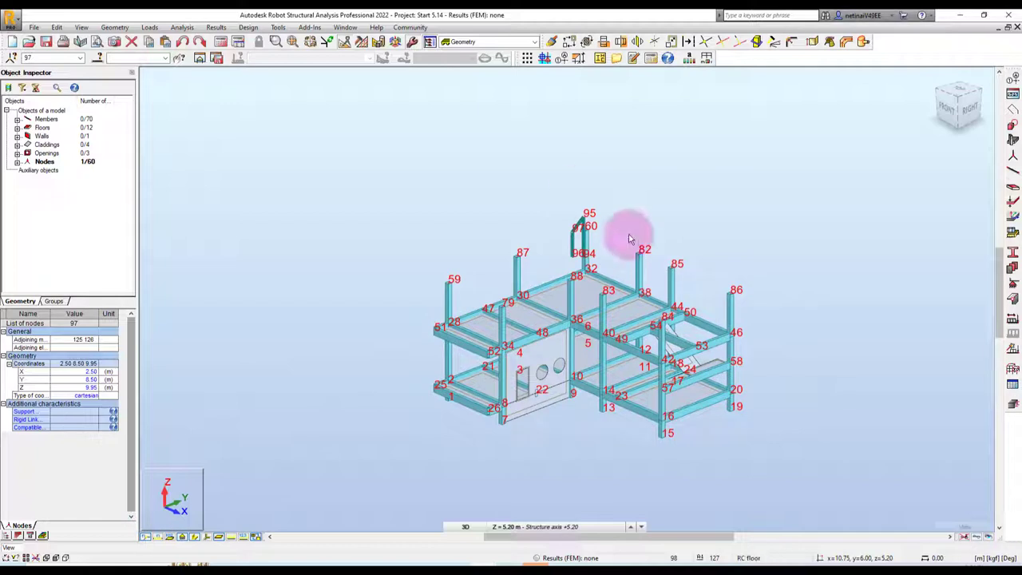
pyautogui.scroll(3, 631, 232)
pyautogui.click(678, 212)
pyautogui.keyDown('shift'); pyautogui.moveTo(678, 213); pyautogui.dragTo(695, 212, button='middle'); pyautogui.keyUp('shift')
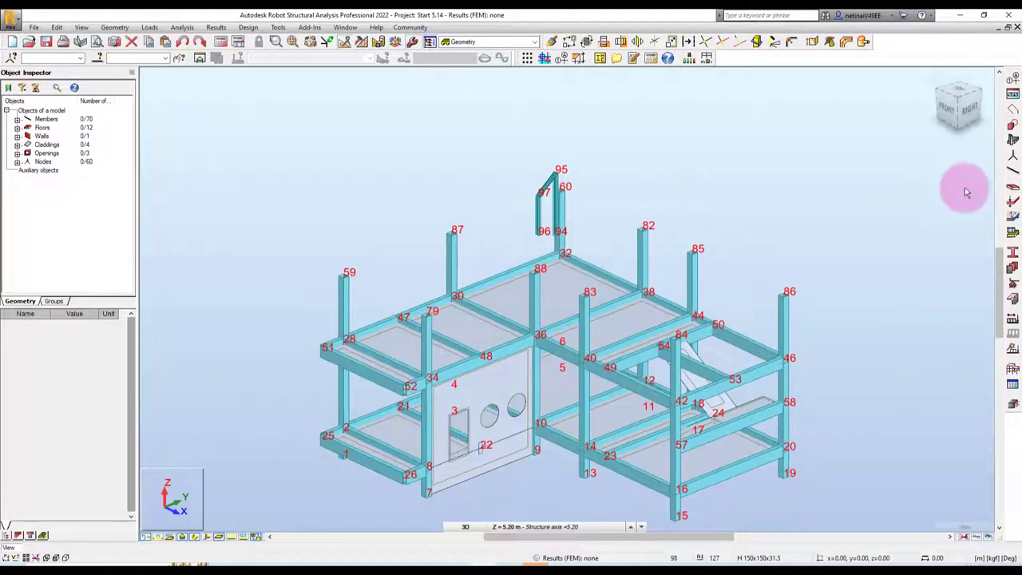
pyautogui.click(1013, 160)
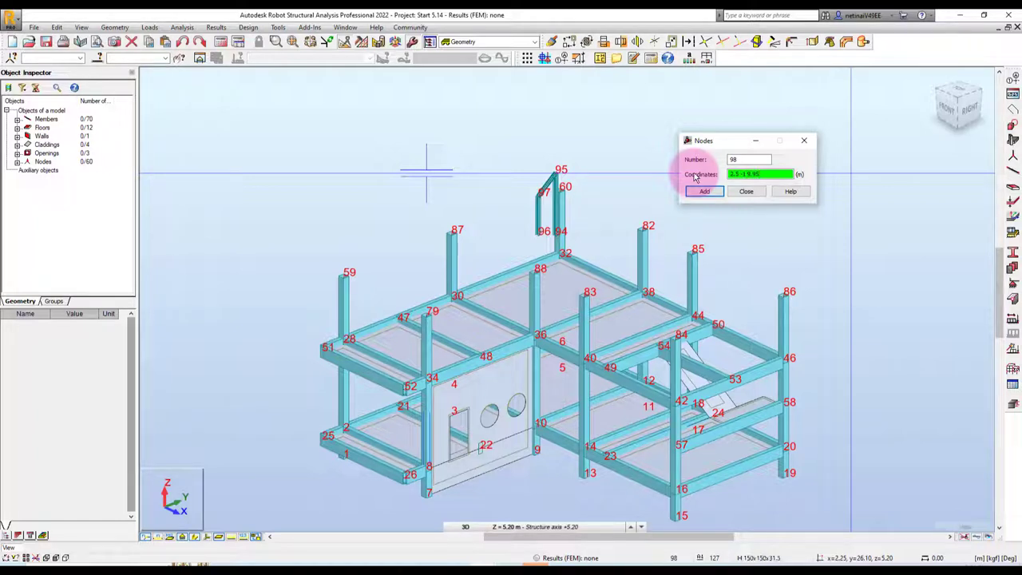
pyautogui.click(704, 191)
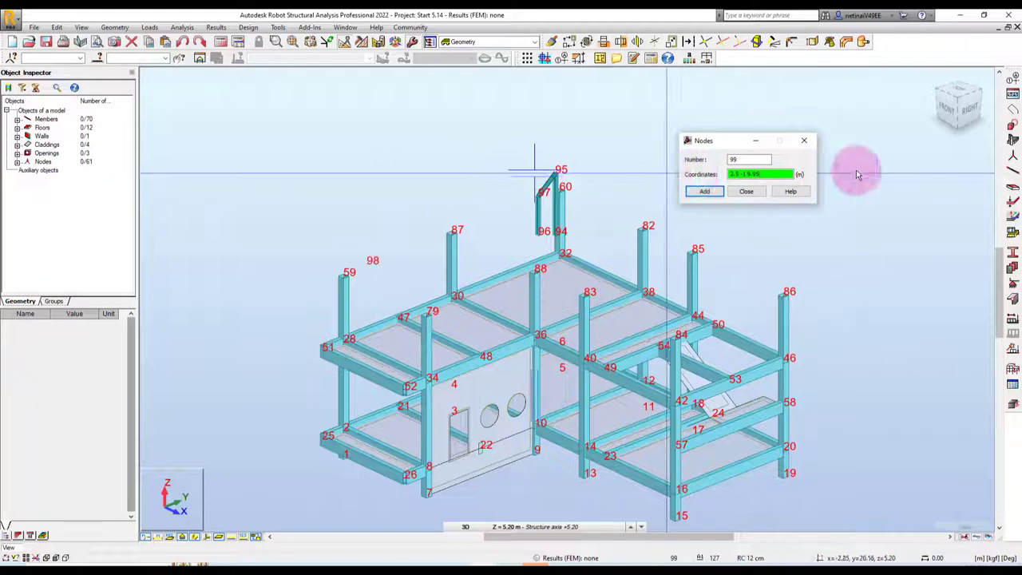
pyautogui.click(804, 140)
pyautogui.moveTo(819, 272)
pyautogui.keyDown('shift'); pyautogui.mouseDown(button='middle')
pyautogui.moveTo(721, 270)
pyautogui.moveTo(805, 279)
pyautogui.mouseUp(button='middle'); pyautogui.keyUp('shift')
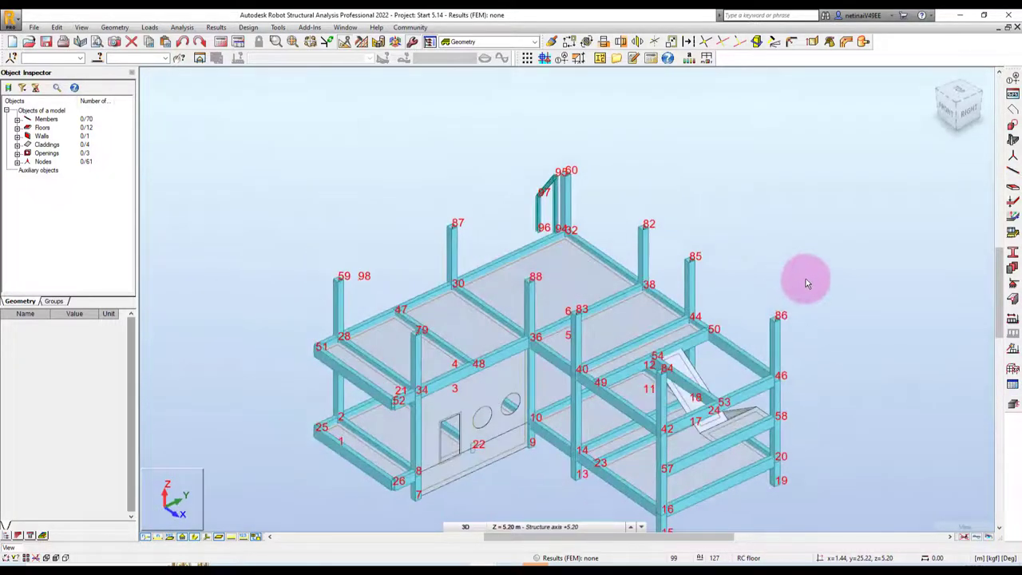
# Draw member 127, an H 150x150x31.5 rafter from node 98 to node 97
pyautogui.click(1012, 158)
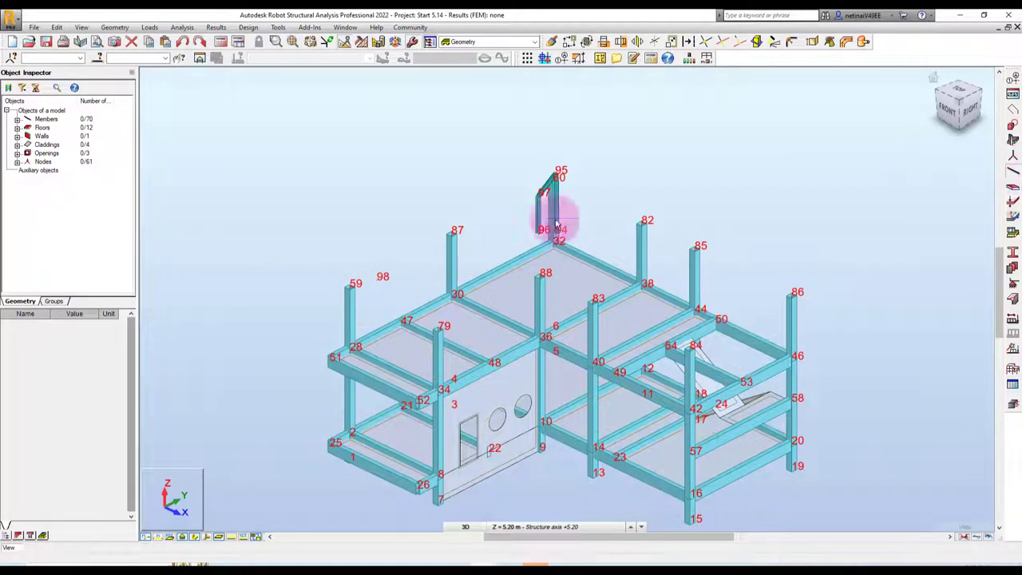
pyautogui.click(381, 282)
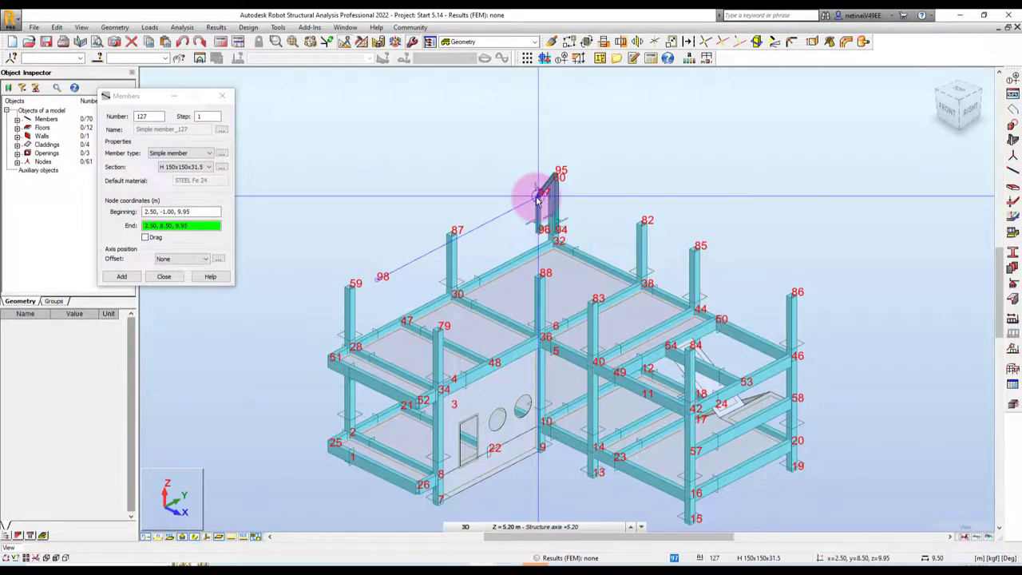
pyautogui.click(537, 200)
pyautogui.click(221, 96)
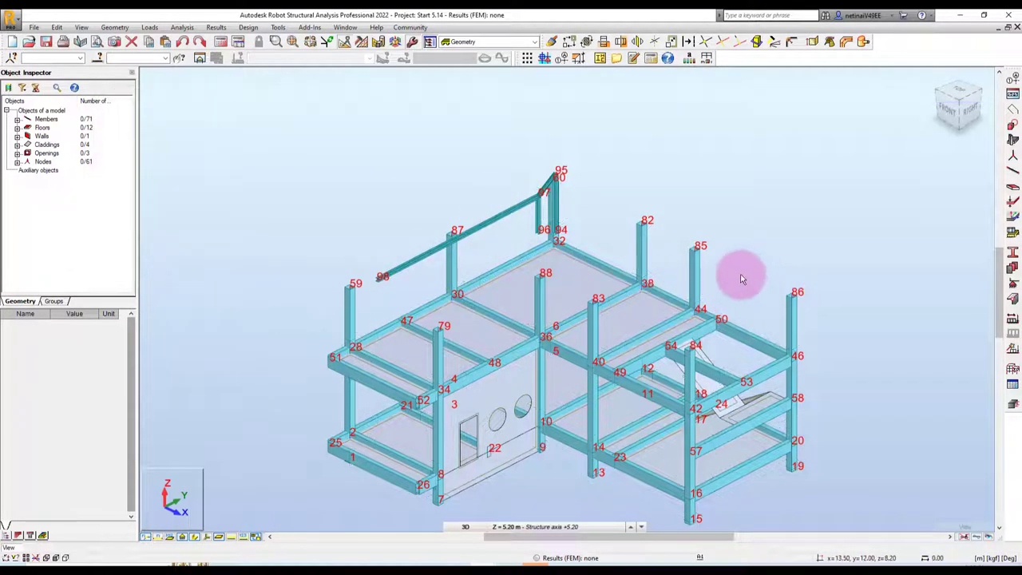
pyautogui.moveTo(740, 279)
pyautogui.keyDown('shift'); pyautogui.mouseDown(button='middle')
pyautogui.moveTo(710, 268)
pyautogui.moveTo(771, 279)
pyautogui.moveTo(727, 279)
pyautogui.moveTo(743, 199)
pyautogui.mouseUp(button='middle'); pyautogui.keyUp('shift')
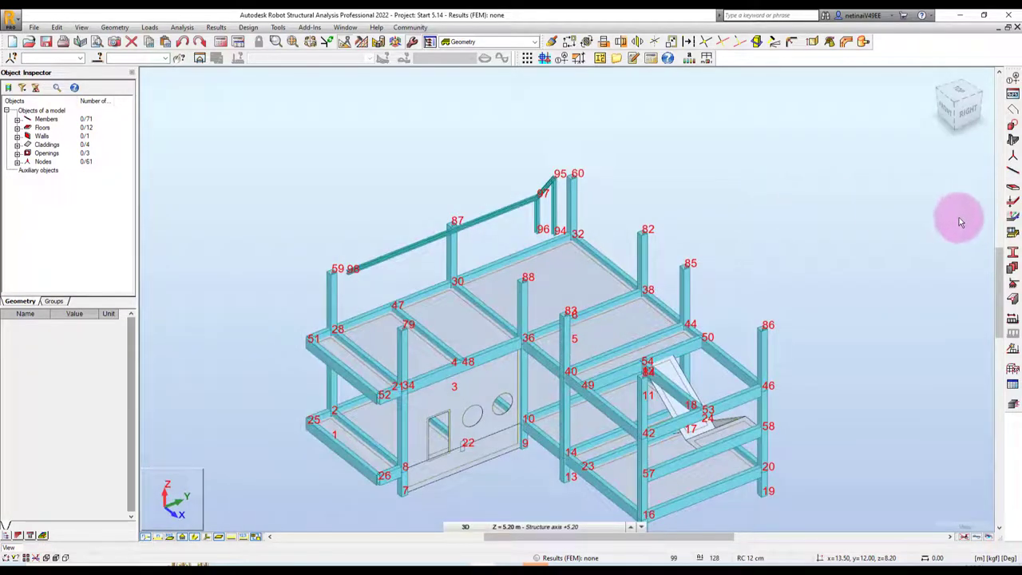
# Add node 99 at coordinates 14.5, 9, 10.30 in the Nodes dialog
pyautogui.click(1010, 155)
pyautogui.write('14.5 9 10.30')
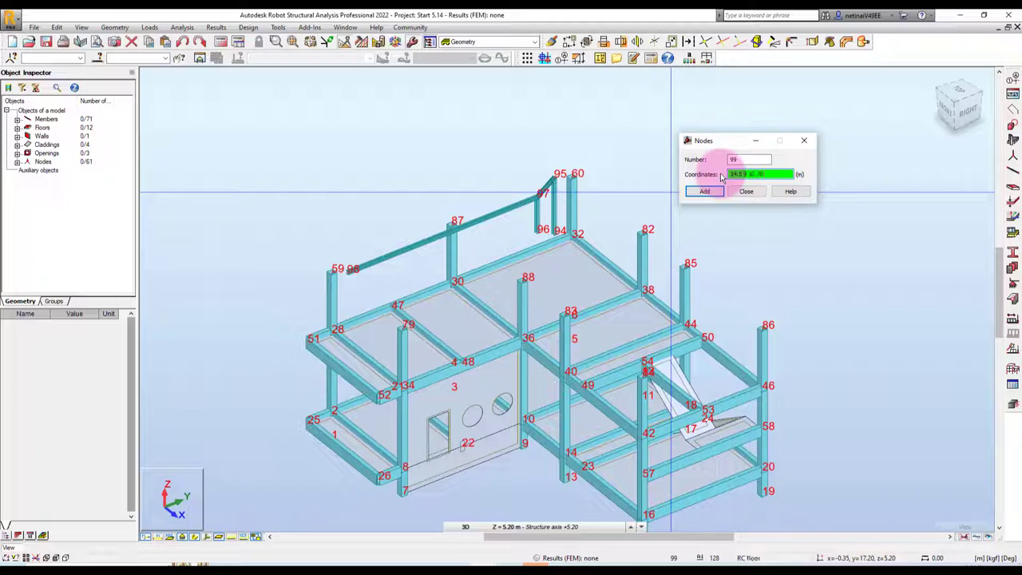
pyautogui.click(797, 141)
pyautogui.moveTo(796, 141)
pyautogui.keyDown('shift'); pyautogui.mouseDown(button='middle')
pyautogui.moveTo(668, 194)
pyautogui.moveTo(737, 201)
pyautogui.moveTo(687, 206)
pyautogui.mouseUp(button='middle'); pyautogui.keyUp('shift')
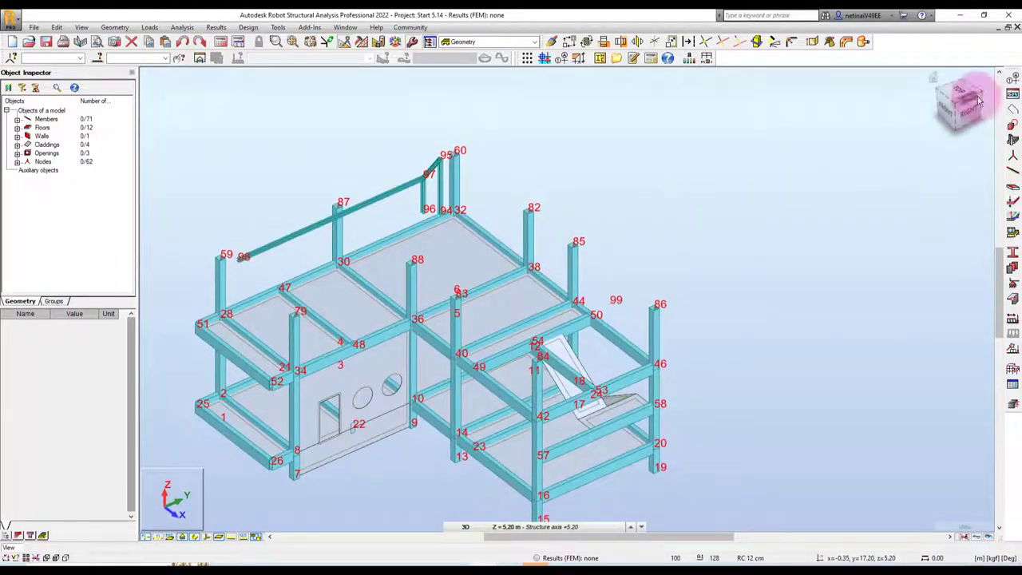
pyautogui.click(1013, 169)
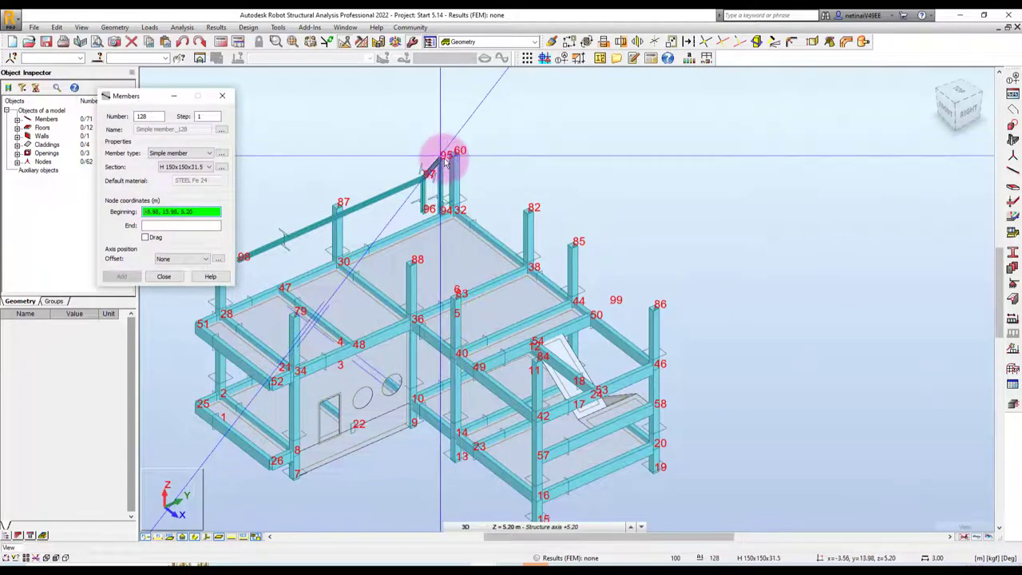
# Draw rafter member 128 (H 150x150x31.5) from ridge node 95 to eaves node 99
pyautogui.click(446, 158)
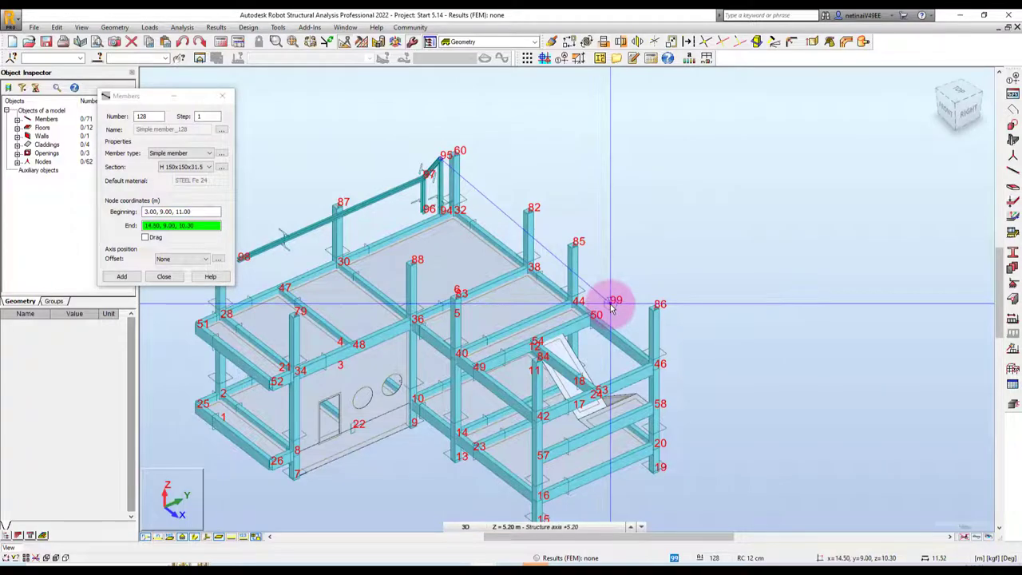
pyautogui.click(613, 308)
pyautogui.click(222, 95)
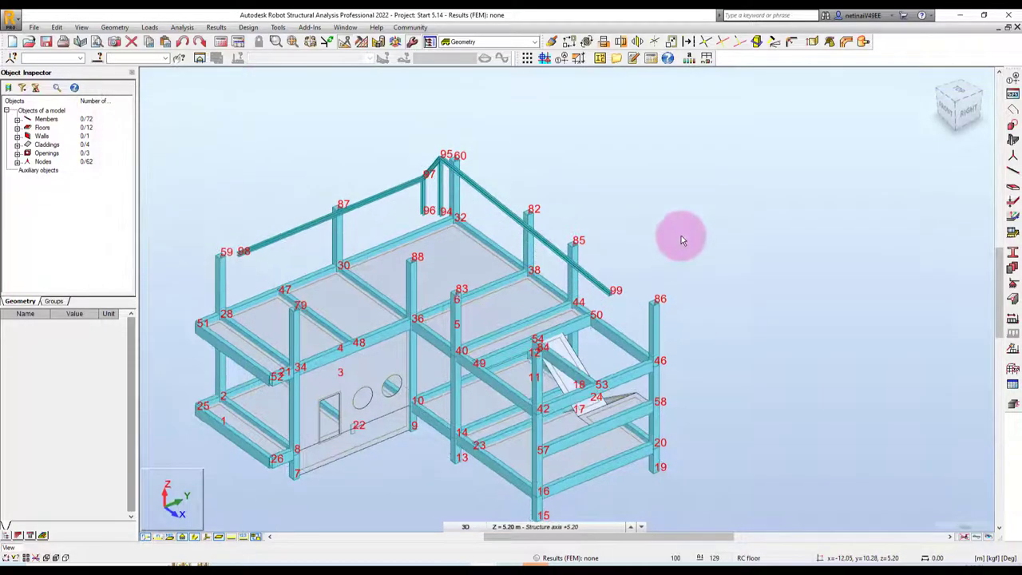
pyautogui.moveTo(681, 235)
pyautogui.keyDown('shift'); pyautogui.mouseDown(button='middle')
pyautogui.moveTo(695, 221)
pyautogui.moveTo(806, 216)
pyautogui.moveTo(688, 228)
pyautogui.moveTo(698, 227)
pyautogui.moveTo(415, 134)
pyautogui.mouseUp(button='middle'); pyautogui.keyUp('shift')
# Inspect the coordinates of ridge node 95 and eaves node 99
pyautogui.moveTo(467, 182); pyautogui.dragTo(469, 180)
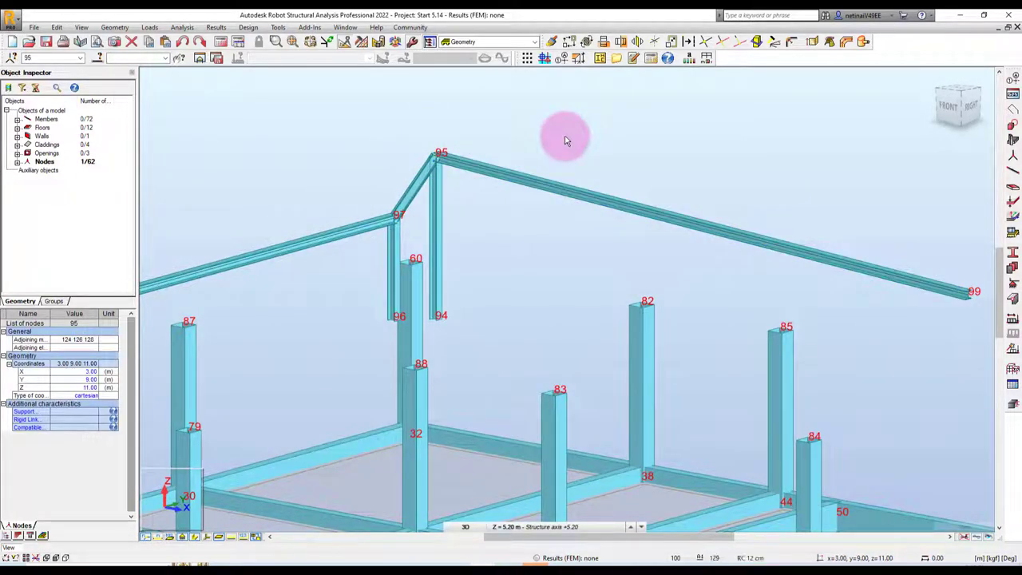
pyautogui.keyDown('ctrl'); pyautogui.moveTo(562, 138); pyautogui.dragTo(694, 148, button='middle'); pyautogui.keyUp('ctrl')
pyautogui.click(734, 237)
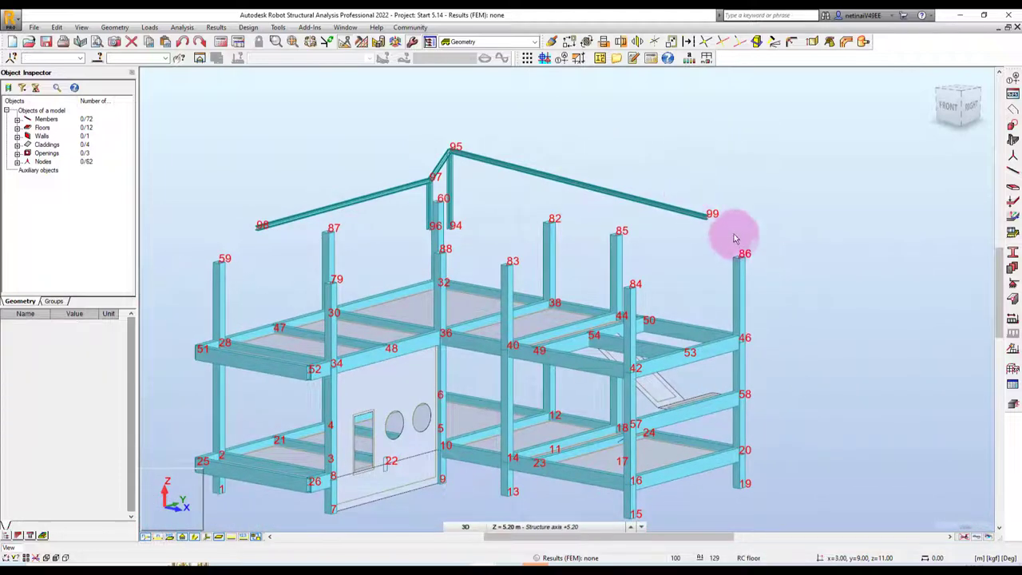
pyautogui.moveTo(731, 233); pyautogui.dragTo(732, 233)
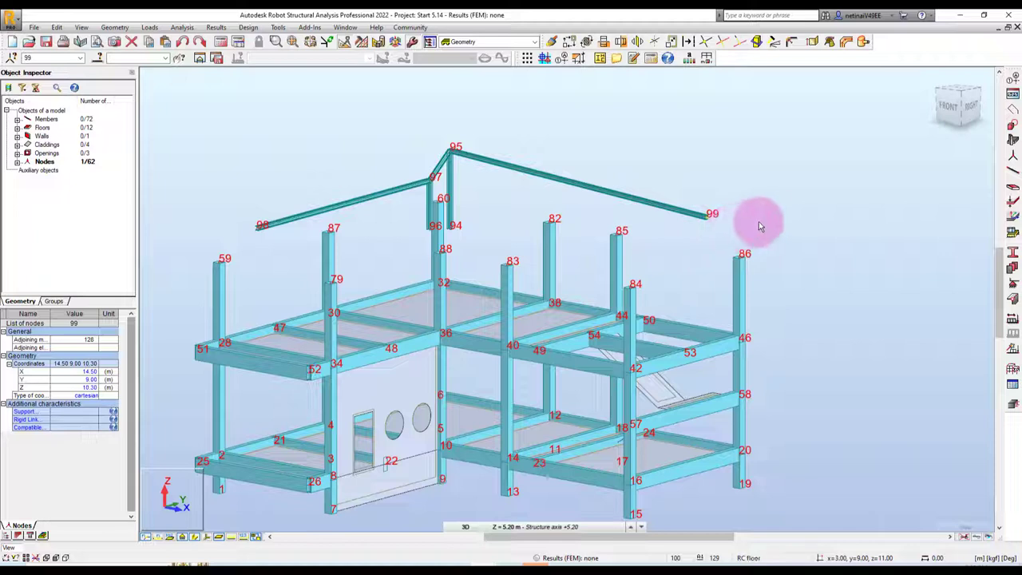
pyautogui.click(759, 226)
pyautogui.moveTo(705, 183); pyautogui.dragTo(739, 234)
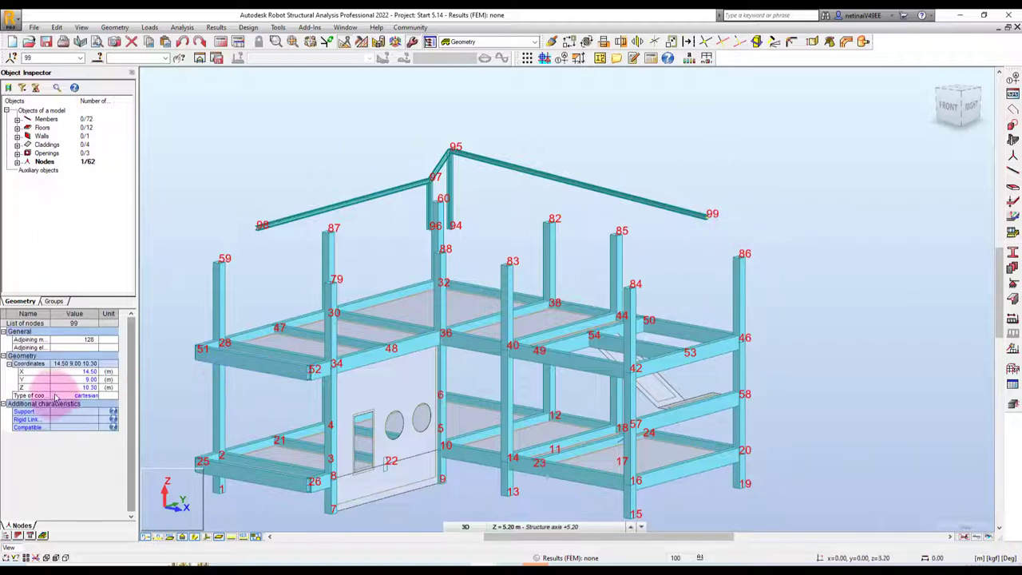
pyautogui.click(513, 139)
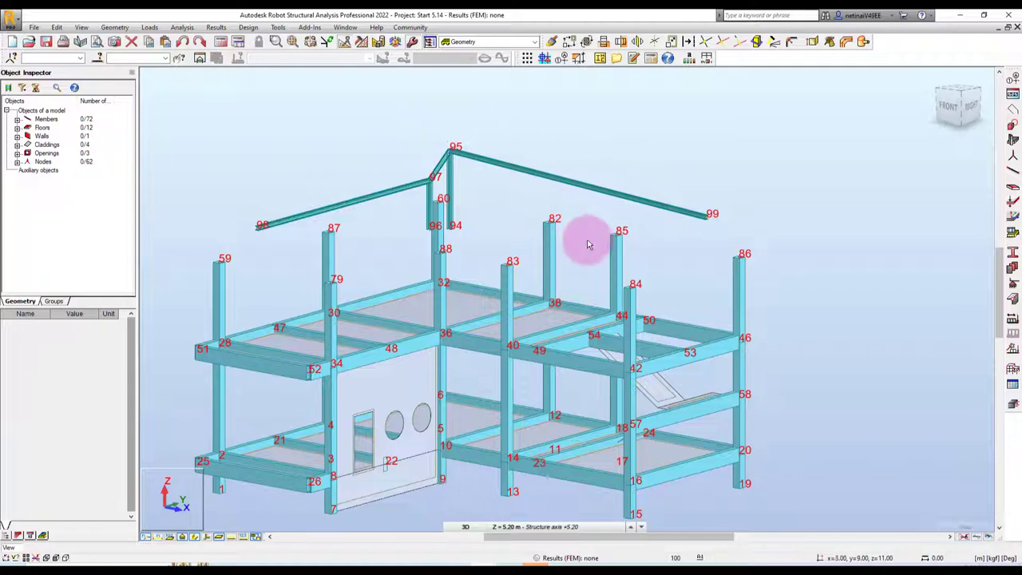
# Set ridge node 95's Z coordinate to 10.30 m instead of 11.00 m
pyautogui.keyDown('shift'); pyautogui.moveTo(587, 237); pyautogui.dragTo(601, 240, button='middle'); pyautogui.keyUp('shift')
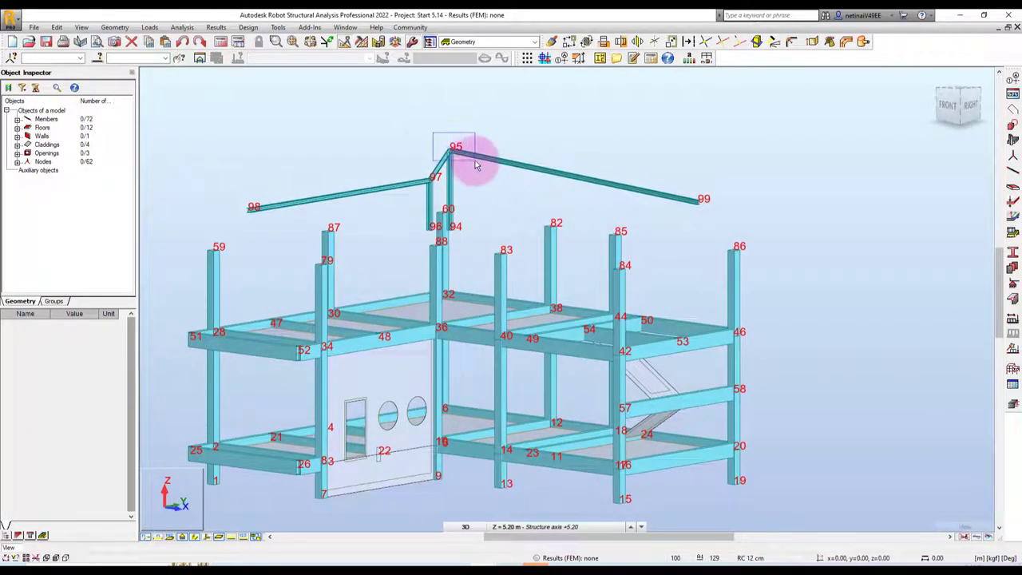
pyautogui.moveTo(431, 134); pyautogui.dragTo(476, 163)
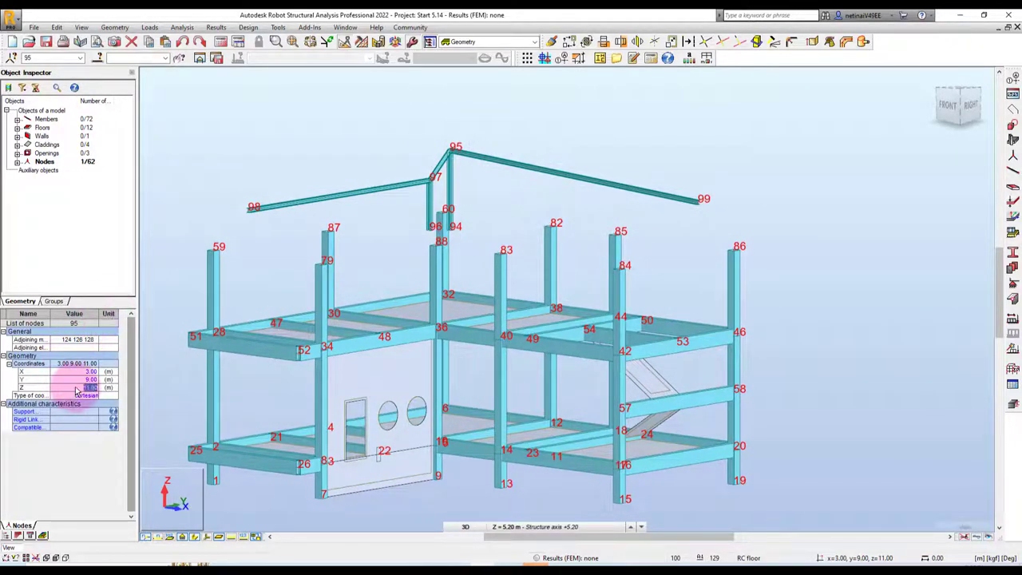
pyautogui.press('Return')
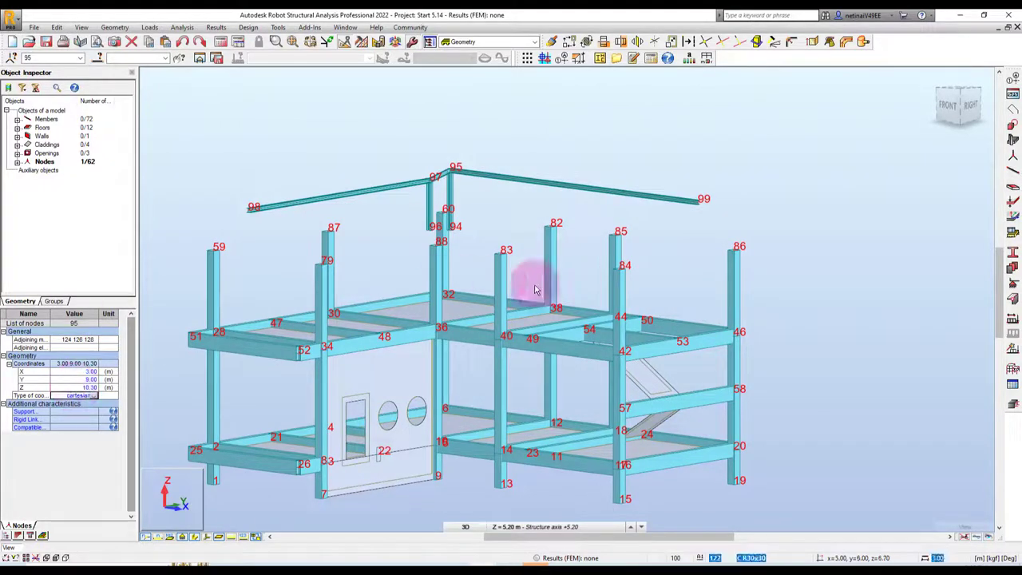
pyautogui.click(624, 176)
pyautogui.moveTo(624, 175)
pyautogui.keyDown('shift'); pyautogui.mouseDown(button='middle')
pyautogui.moveTo(730, 175)
pyautogui.moveTo(677, 170)
pyautogui.moveTo(602, 187)
pyautogui.moveTo(738, 243)
pyautogui.mouseUp(button='middle'); pyautogui.keyUp('shift')
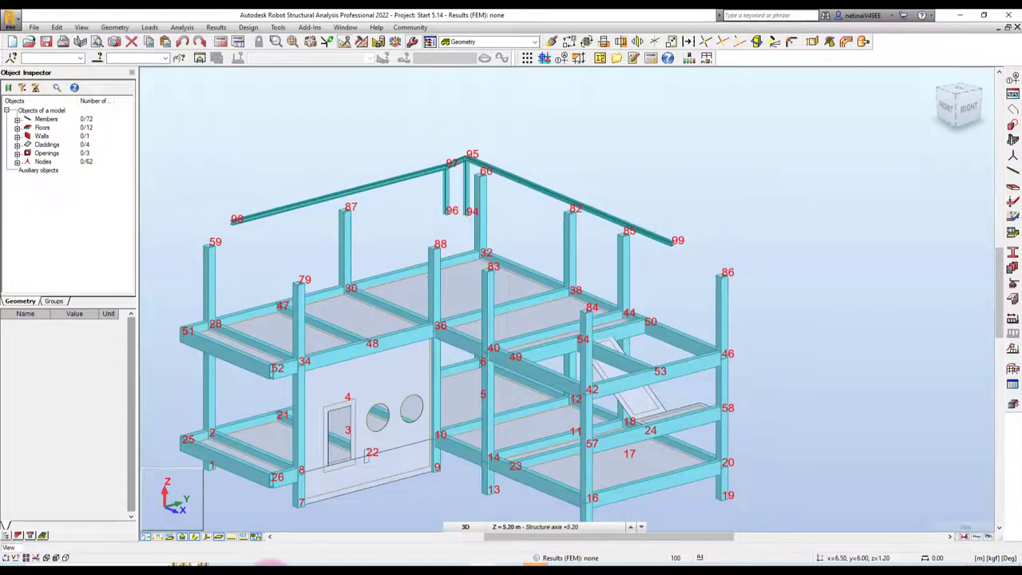
# Turn off node number labels and orbit the view to review the roof framing
pyautogui.click(146, 538)
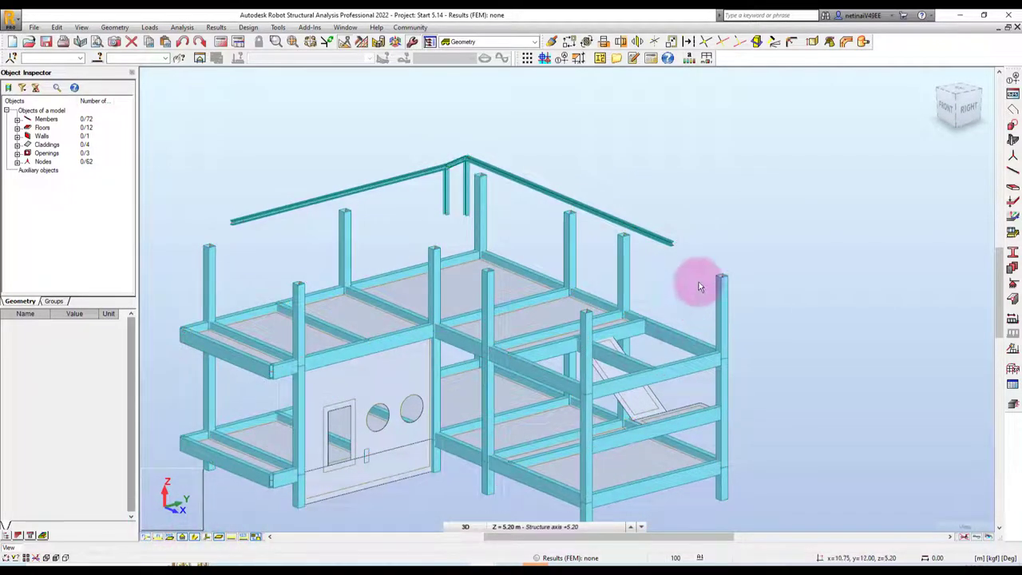
pyautogui.moveTo(736, 260)
pyautogui.mouseDown()
pyautogui.moveTo(785, 269)
pyautogui.moveTo(804, 259)
pyautogui.moveTo(735, 269)
pyautogui.moveTo(735, 224)
pyautogui.moveTo(768, 222)
pyautogui.moveTo(489, 210)
pyautogui.mouseUp()
pyautogui.scroll(3, 735, 269)
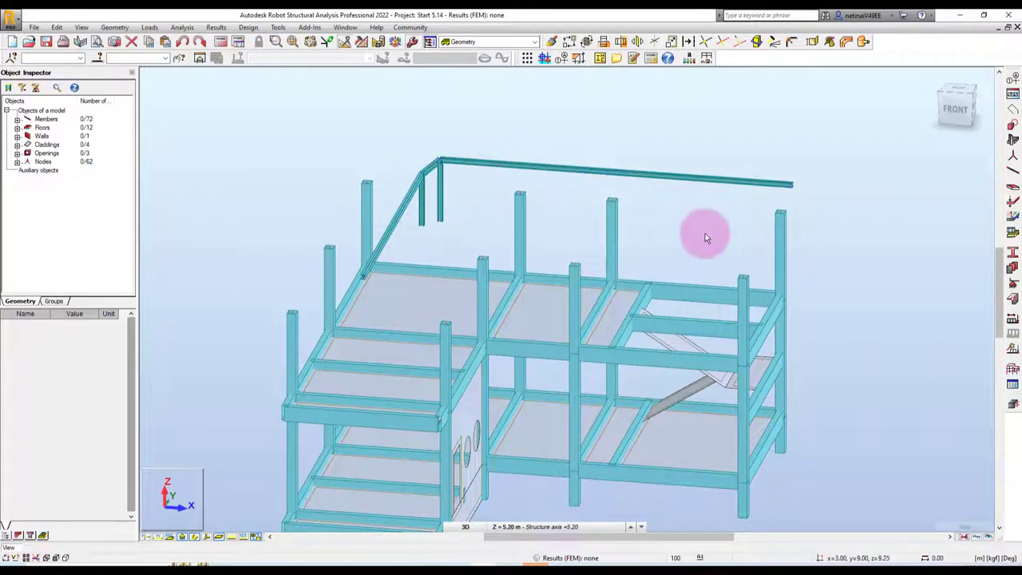
pyautogui.moveTo(705, 233)
pyautogui.mouseDown()
pyautogui.moveTo(678, 237)
pyautogui.moveTo(691, 221)
pyautogui.moveTo(779, 209)
pyautogui.mouseUp()
pyautogui.moveTo(779, 208); pyautogui.dragTo(822, 175, button='middle')
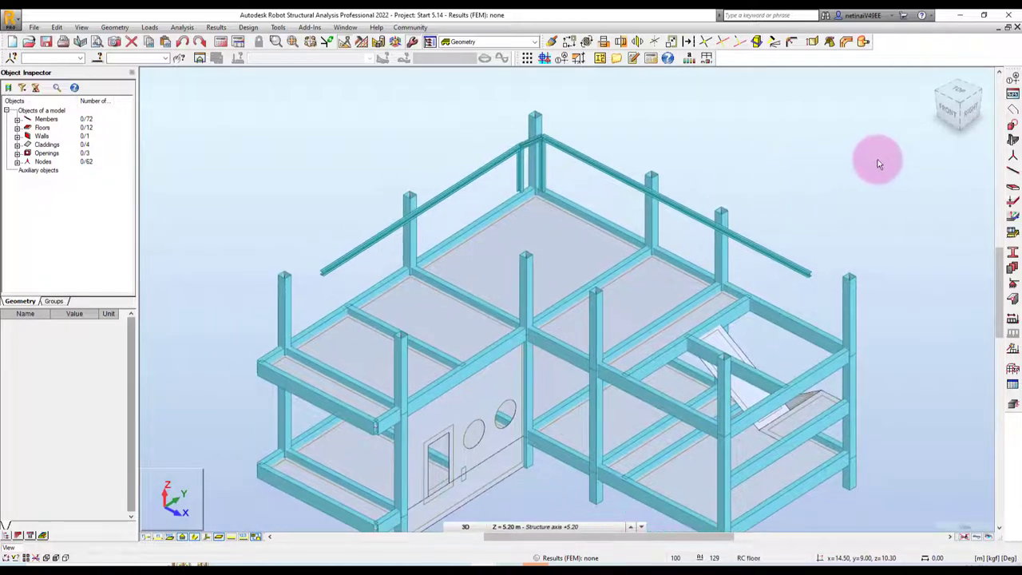